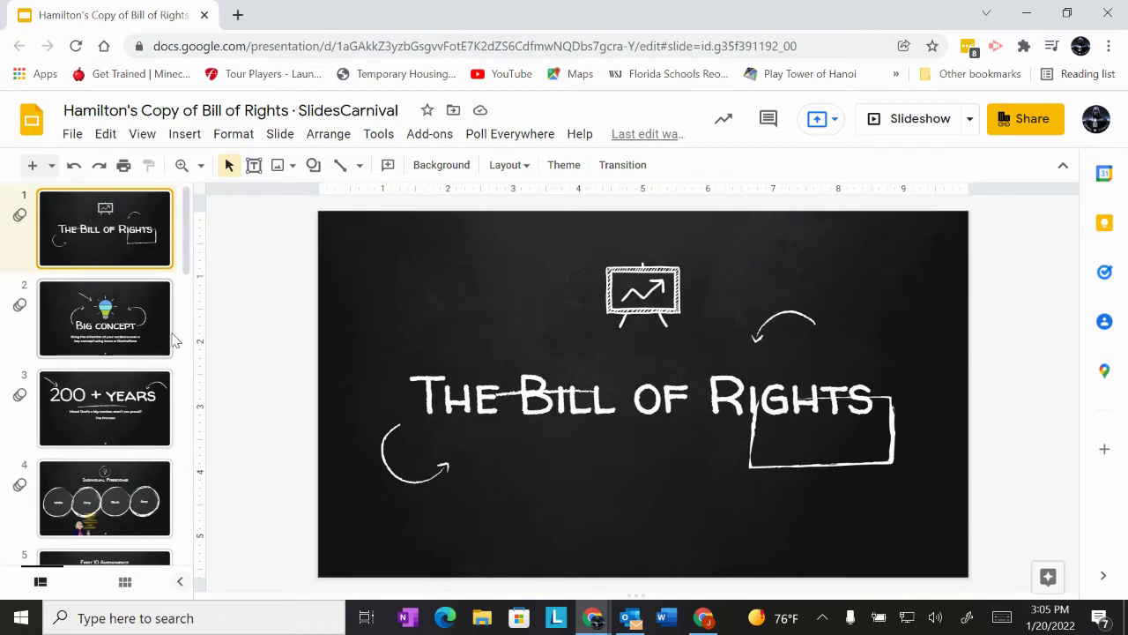
- Browse slides 2–4 (Big Concept, 200 + Years, Individual Freedoms), then open slide 6, First Amendment
{"action": "left_click", "coordinate": [113, 328]}
{"action": "left_click", "coordinate": [119, 416]}
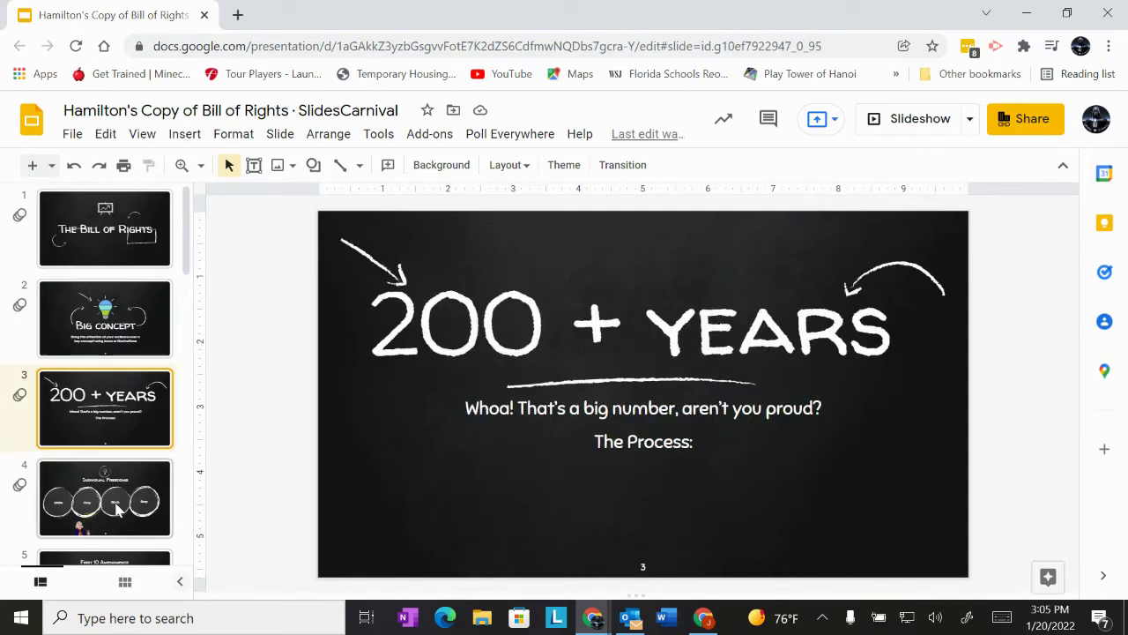
{"action": "left_click", "coordinate": [119, 510]}
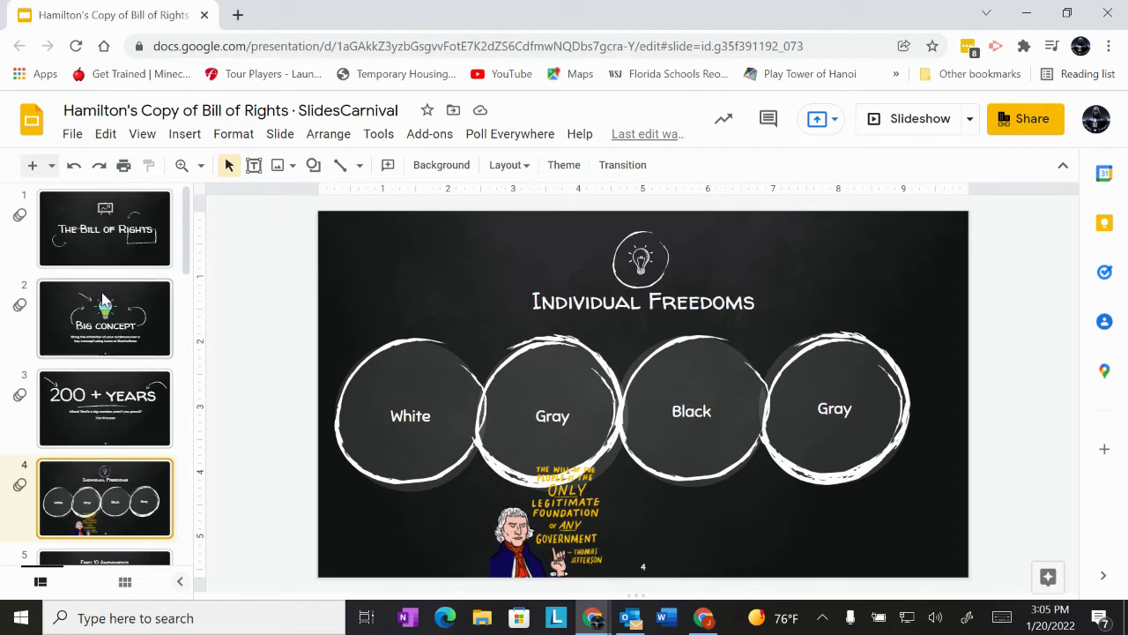
{"action": "scroll", "coordinate": [117, 477], "scroll_direction": "down", "scroll_amount": 4}
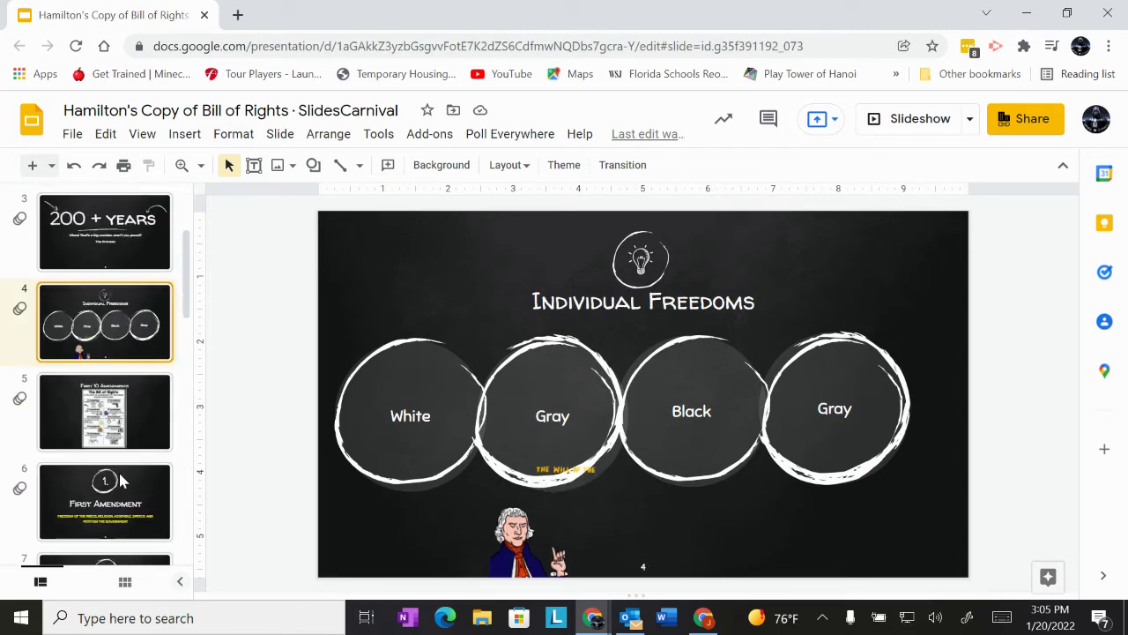
{"action": "left_click", "coordinate": [128, 328]}
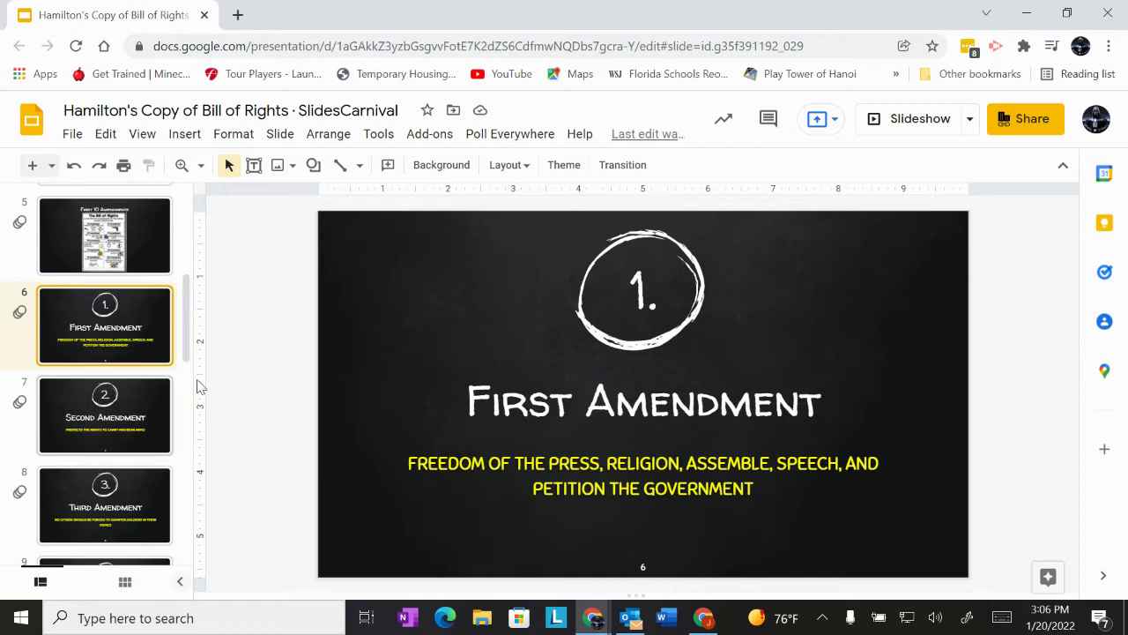
- Present the deck as a full-screen slideshow and exit back to the editor on slide 16
{"action": "left_click", "coordinate": [914, 125]}
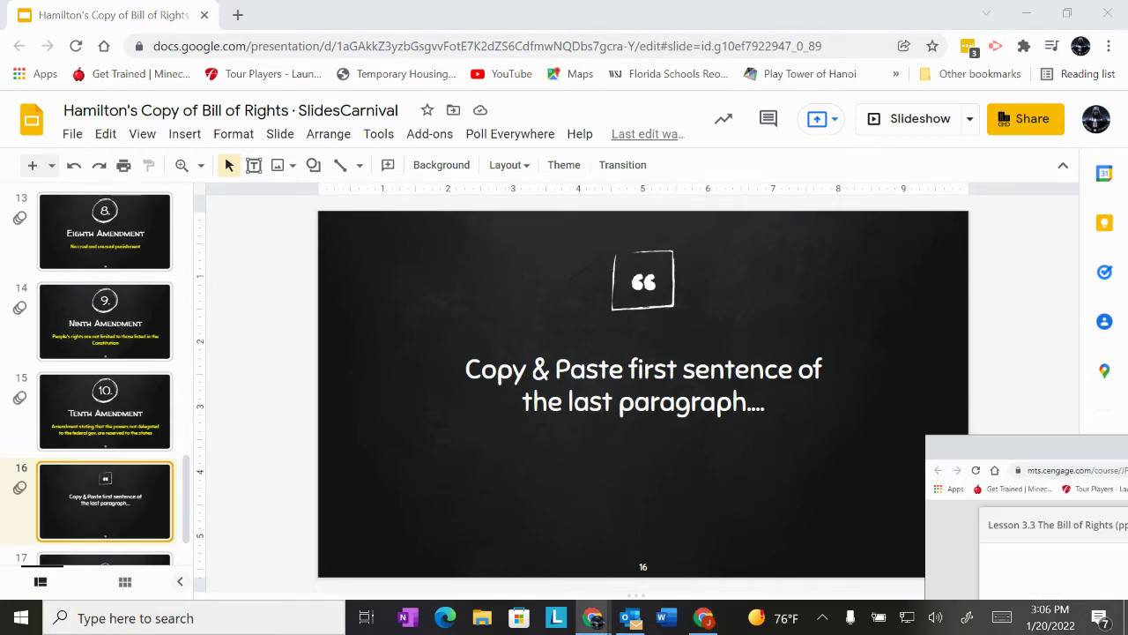
- Dock the Cengage Bill of Rights lesson beside the slides, scroll it, then return to slide 16
{"action": "left_click_drag", "start_coordinate": [1013, 445], "coordinate": [723, 4]}
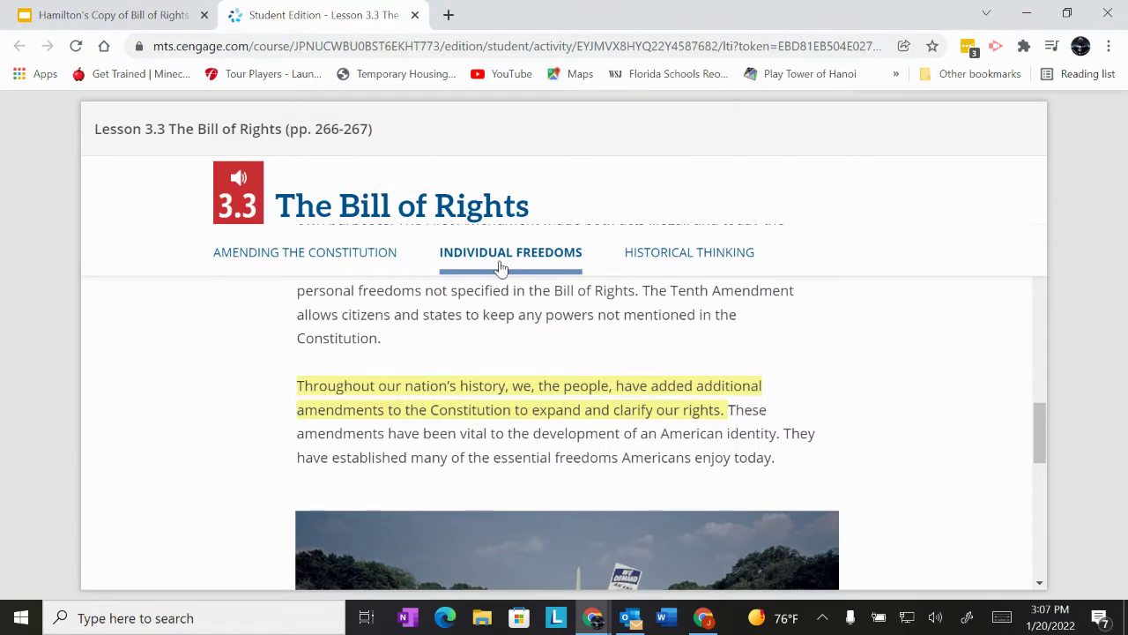
{"action": "scroll", "coordinate": [564, 432], "scroll_direction": "down", "scroll_amount": 2}
{"action": "scroll", "coordinate": [593, 431], "scroll_direction": "up", "scroll_amount": 2}
{"action": "scroll", "coordinate": [730, 433], "scroll_direction": "up", "scroll_amount": 5}
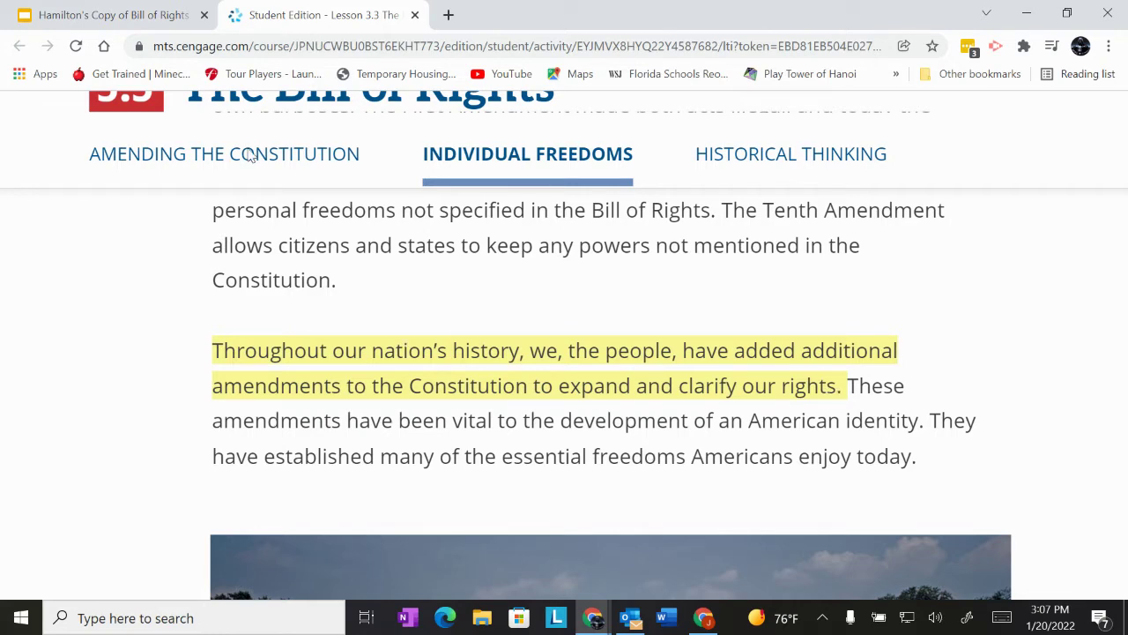
{"action": "left_click", "coordinate": [172, 21]}
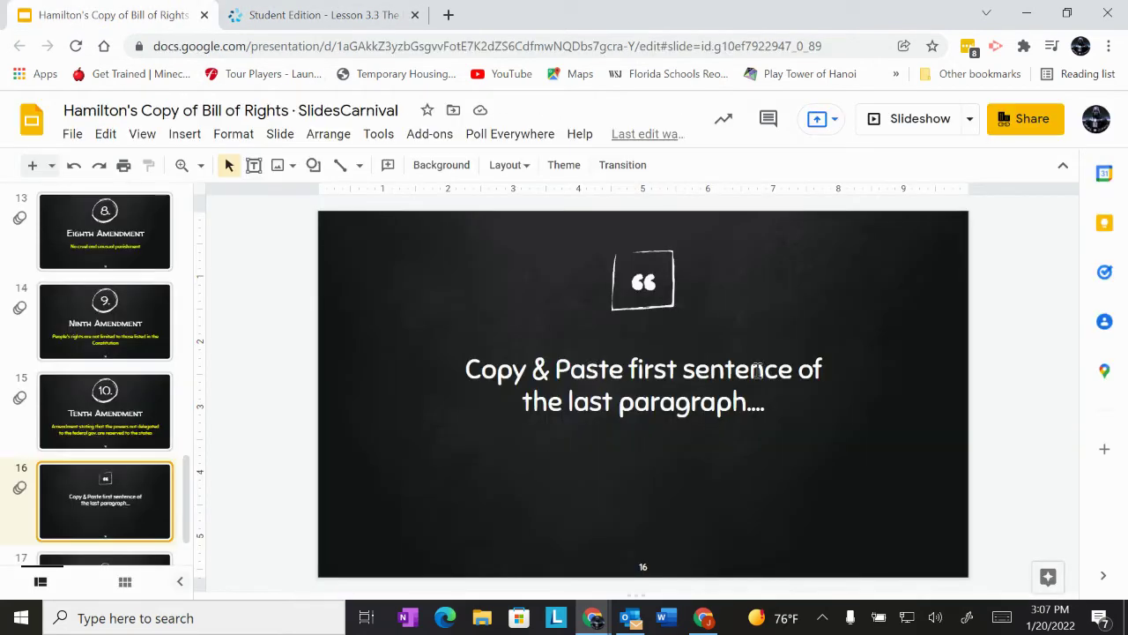
- Open slide 17, THANKS! Any questions?, and select its contact lines without editing them
{"action": "scroll", "coordinate": [97, 476], "scroll_direction": "down", "scroll_amount": 1}
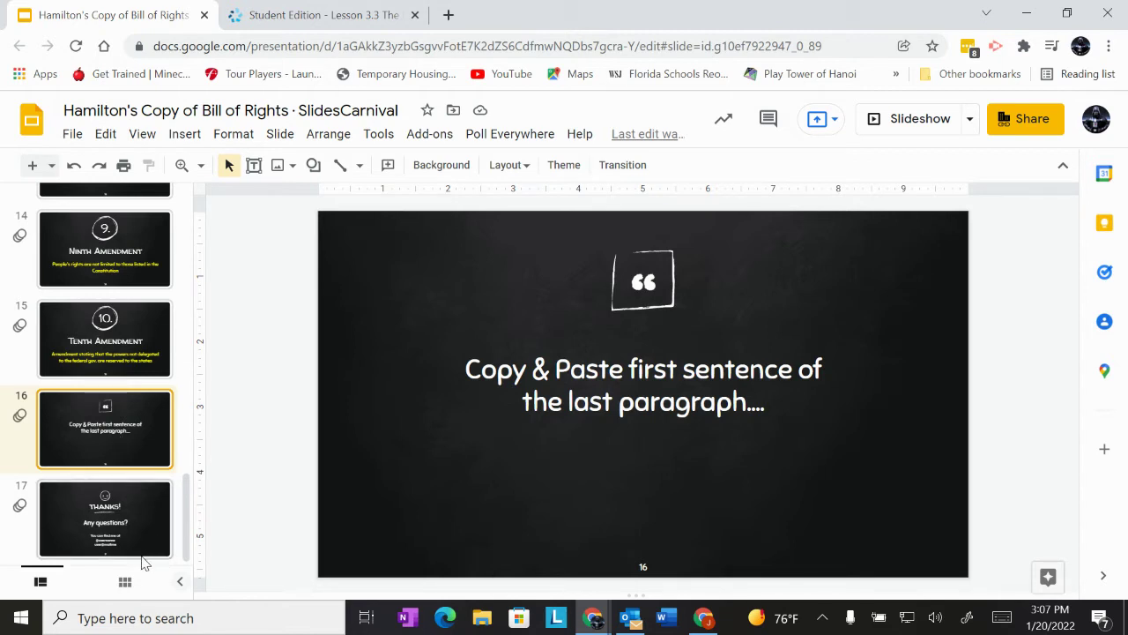
{"action": "left_click", "coordinate": [122, 525]}
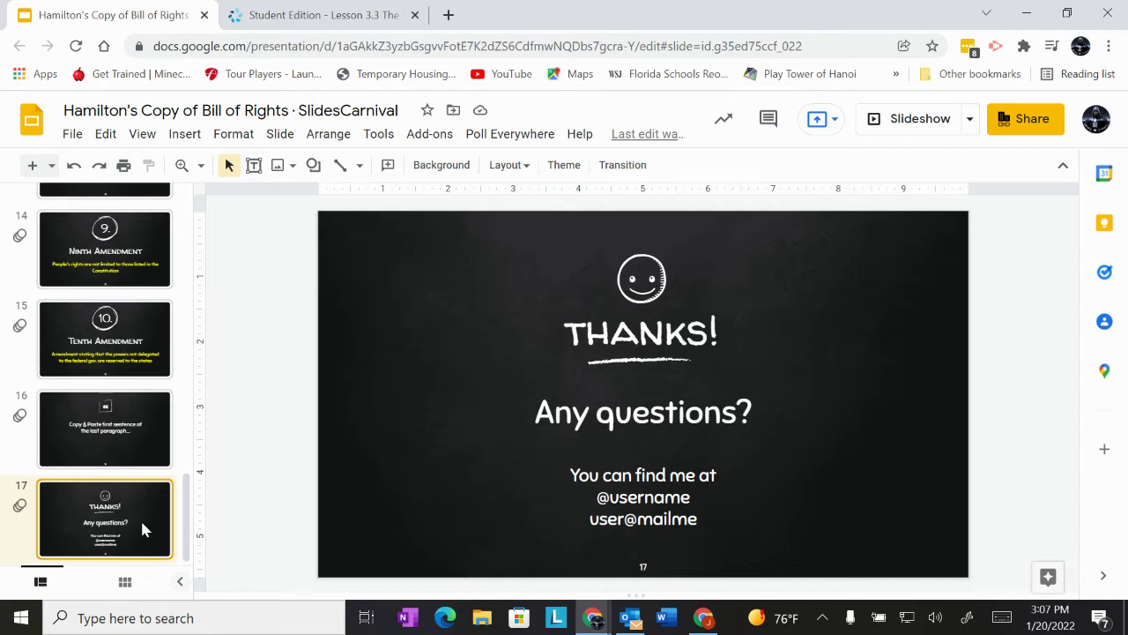
{"action": "left_click", "coordinate": [636, 476]}
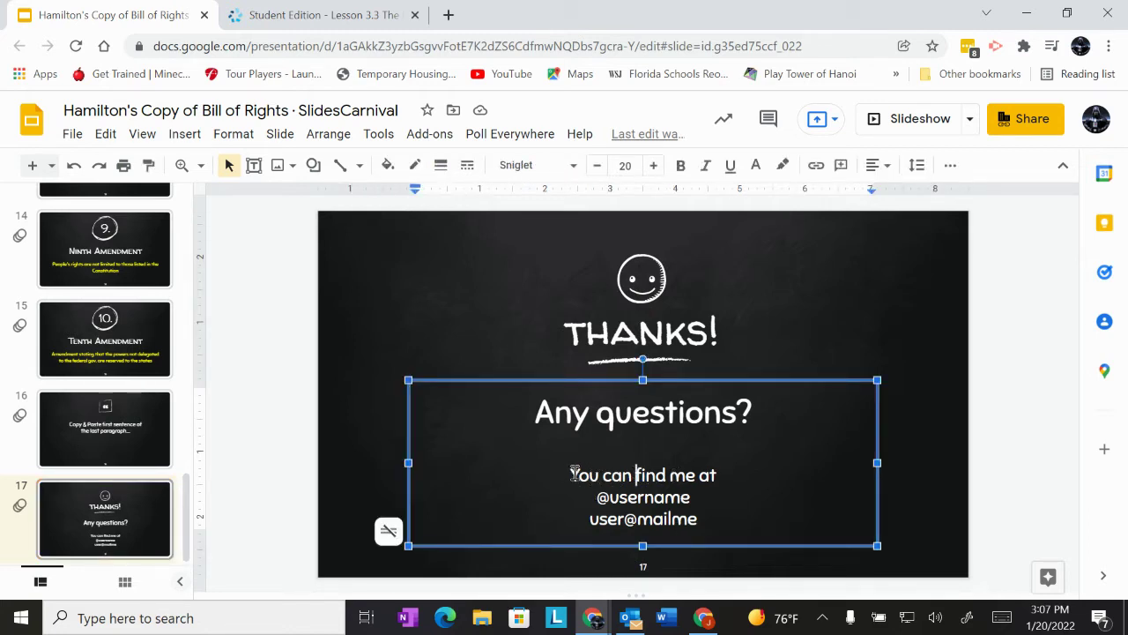
{"action": "left_click_drag", "start_coordinate": [574, 474], "coordinate": [698, 520]}
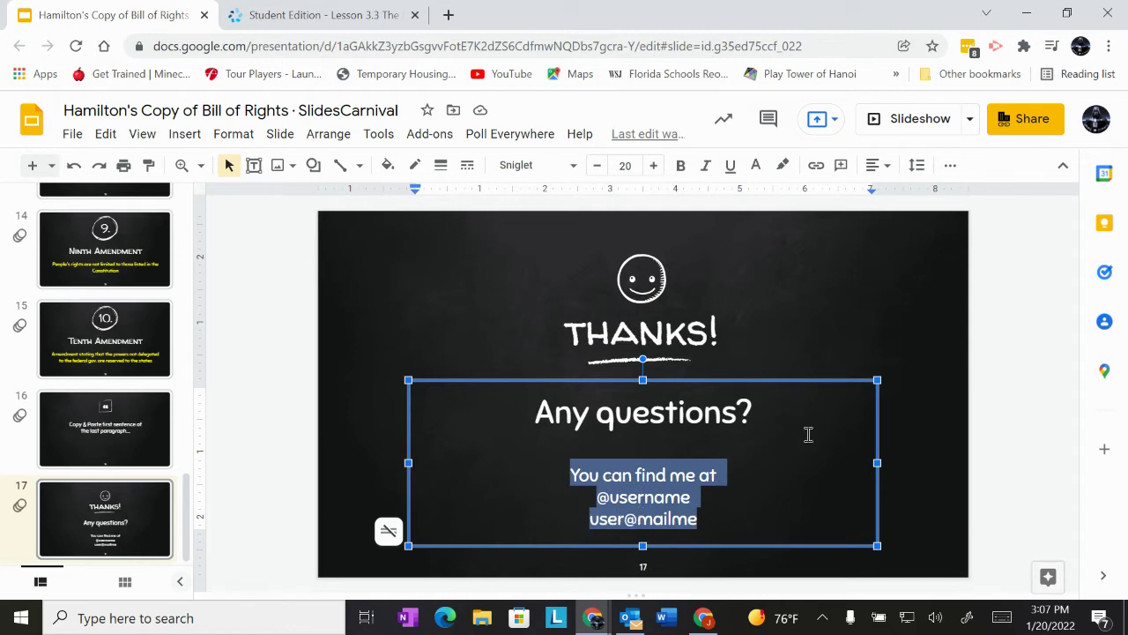
{"action": "left_click", "coordinate": [917, 267]}
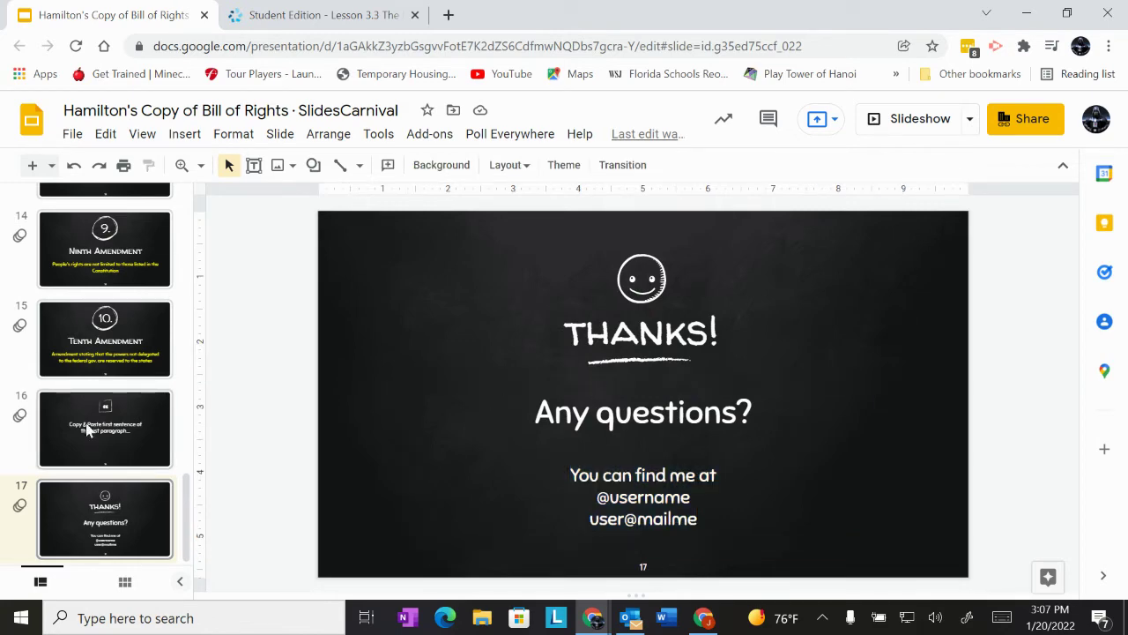
- Close the Cengage lesson and dock the Flipsnack site beside the slides
{"action": "left_click", "coordinate": [379, 18]}
{"action": "key", "text": "ctrl+w"}
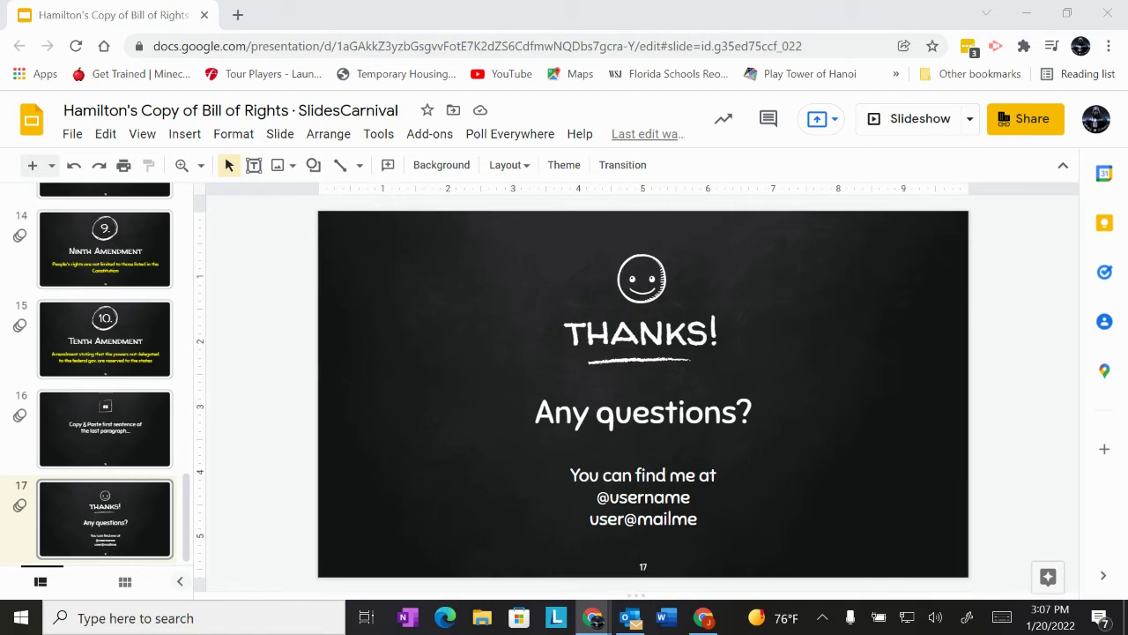
{"action": "left_click", "coordinate": [593, 617]}
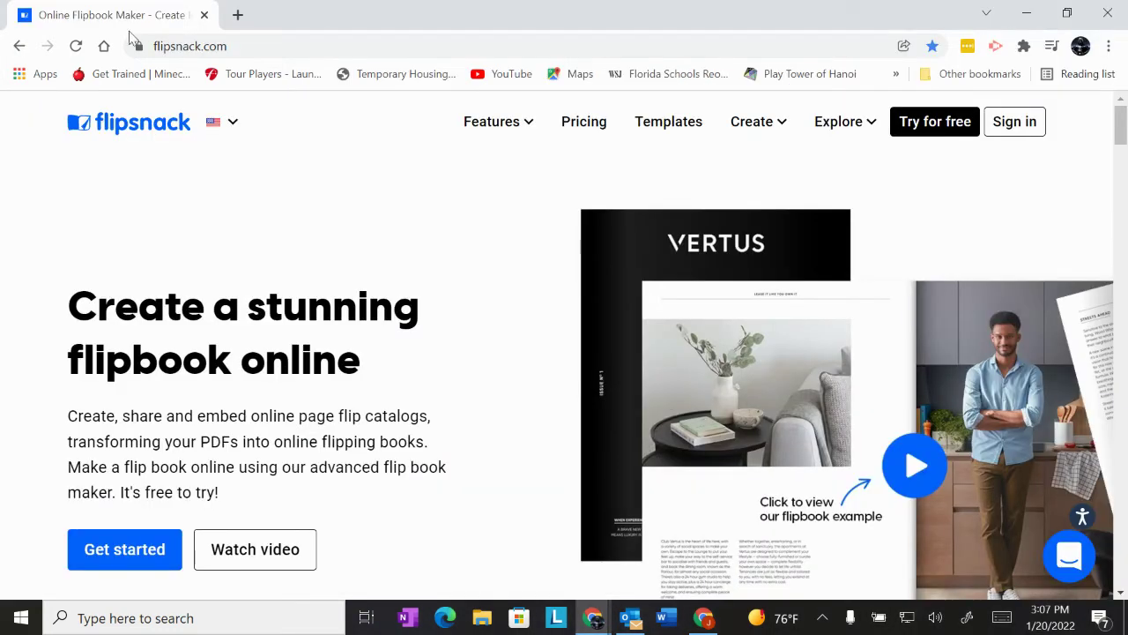
{"action": "left_click_drag", "start_coordinate": [131, 17], "coordinate": [372, 40]}
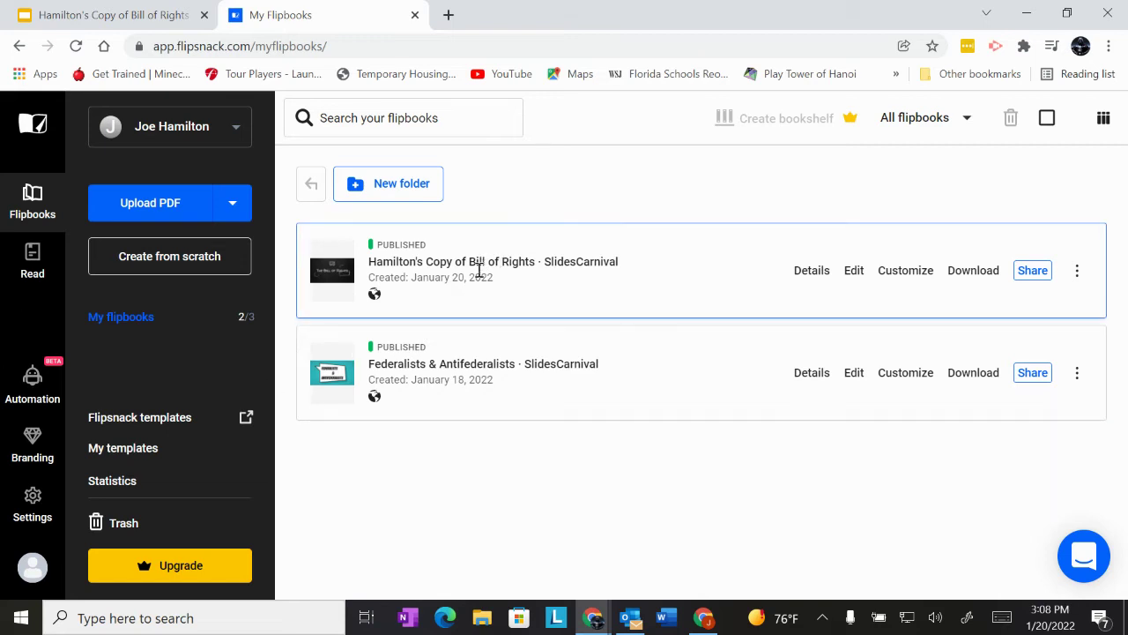
- Move the old Copy of Bill of Rights flipbook to trash, confirming with Yes
{"action": "left_click", "coordinate": [1076, 271]}
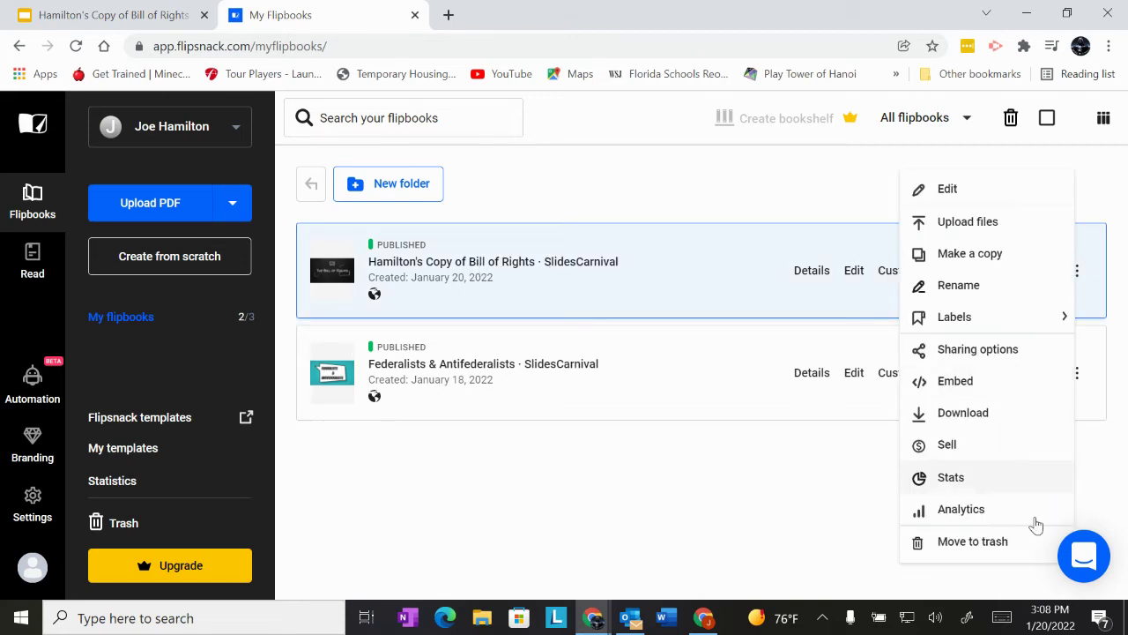
{"action": "left_click", "coordinate": [972, 541]}
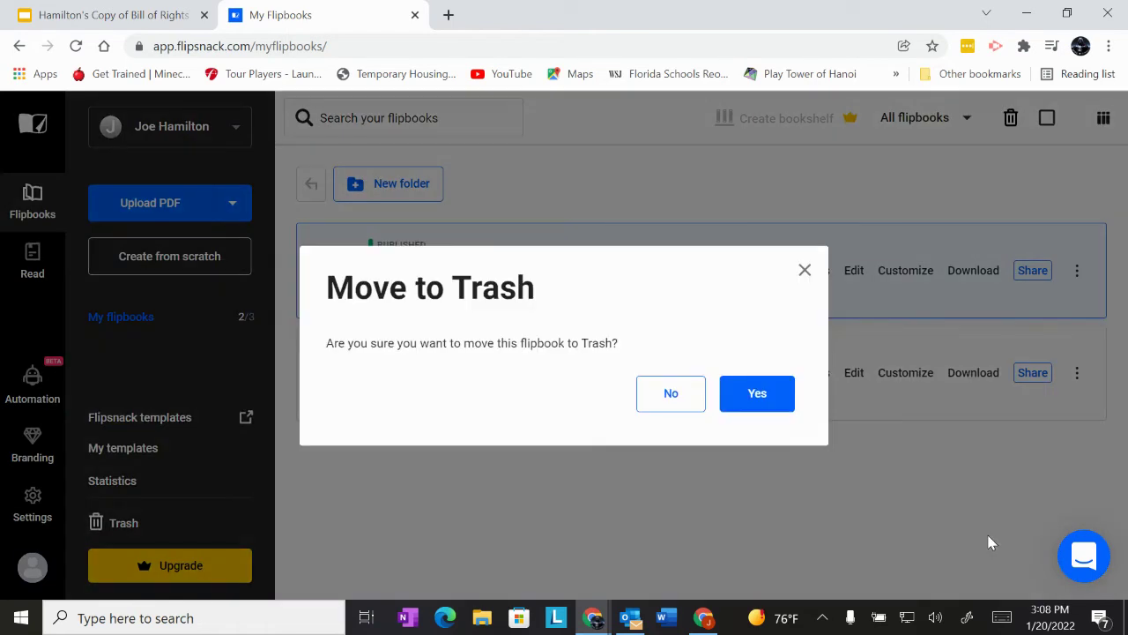
{"action": "left_click", "coordinate": [756, 404]}
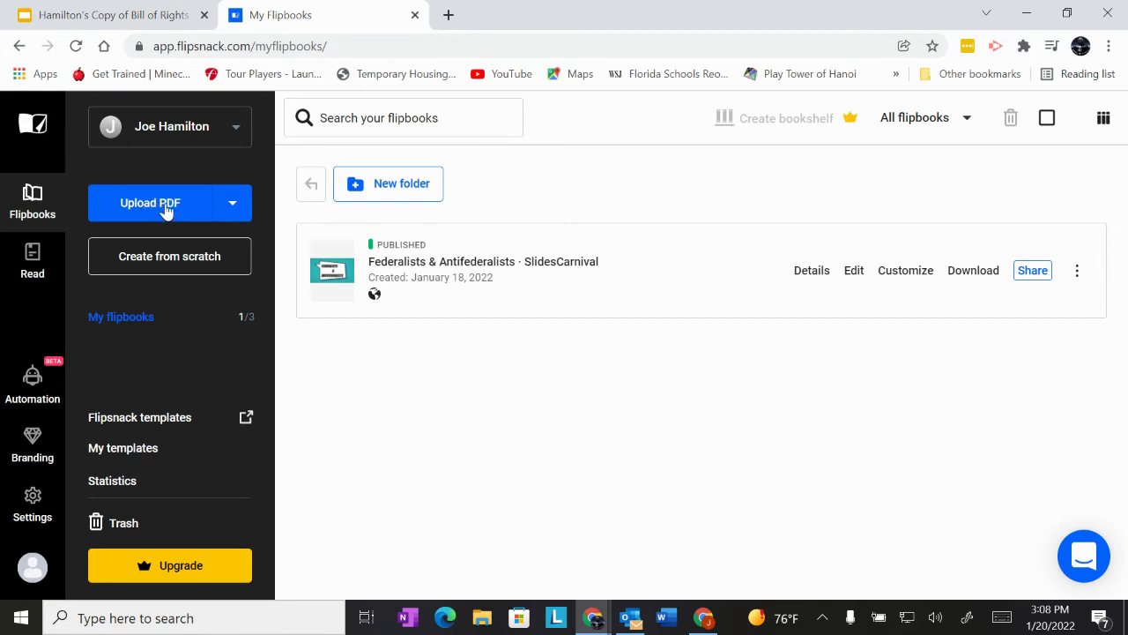
- Check the File > Download export formats and browse the other menus, without downloading anything
{"action": "left_click", "coordinate": [126, 15]}
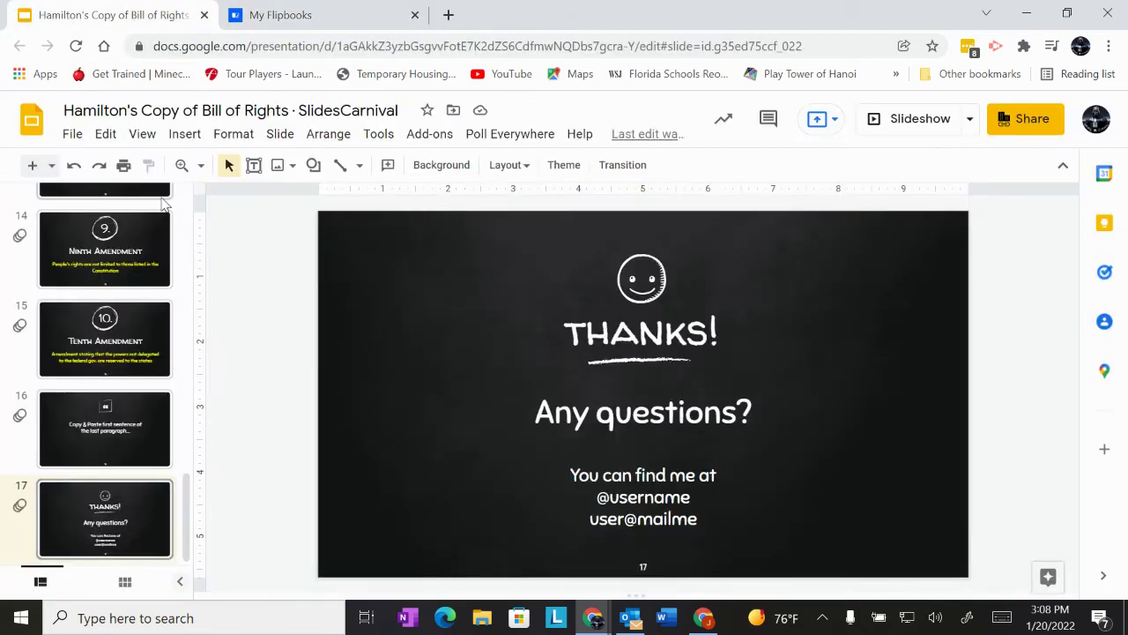
{"action": "left_click", "coordinate": [73, 135]}
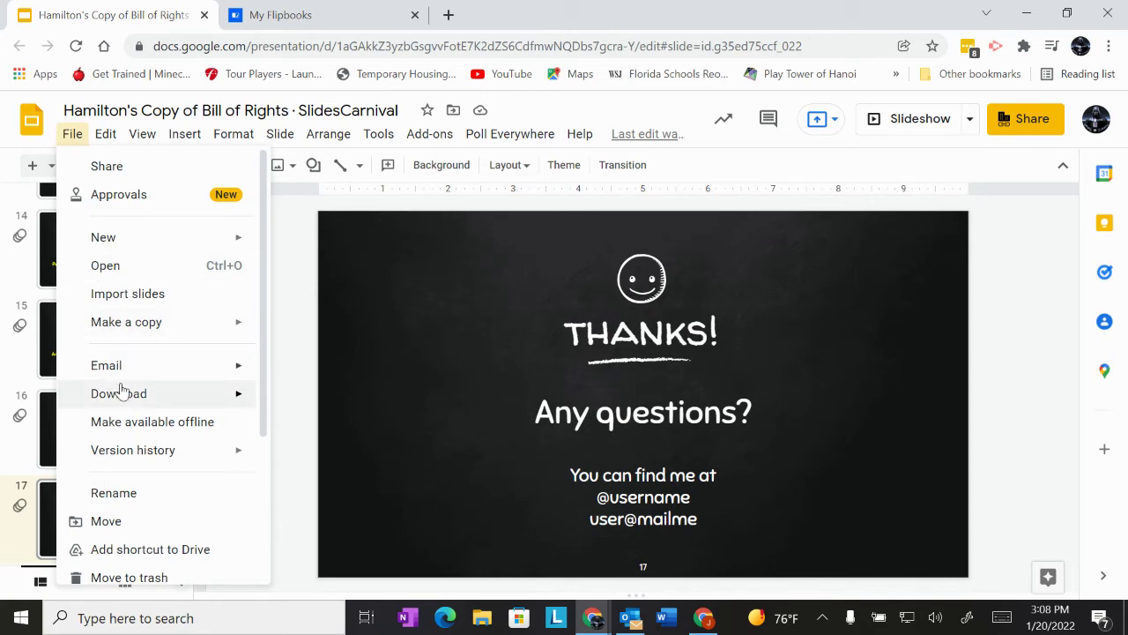
{"action": "mouse_move", "coordinate": [126, 393]}
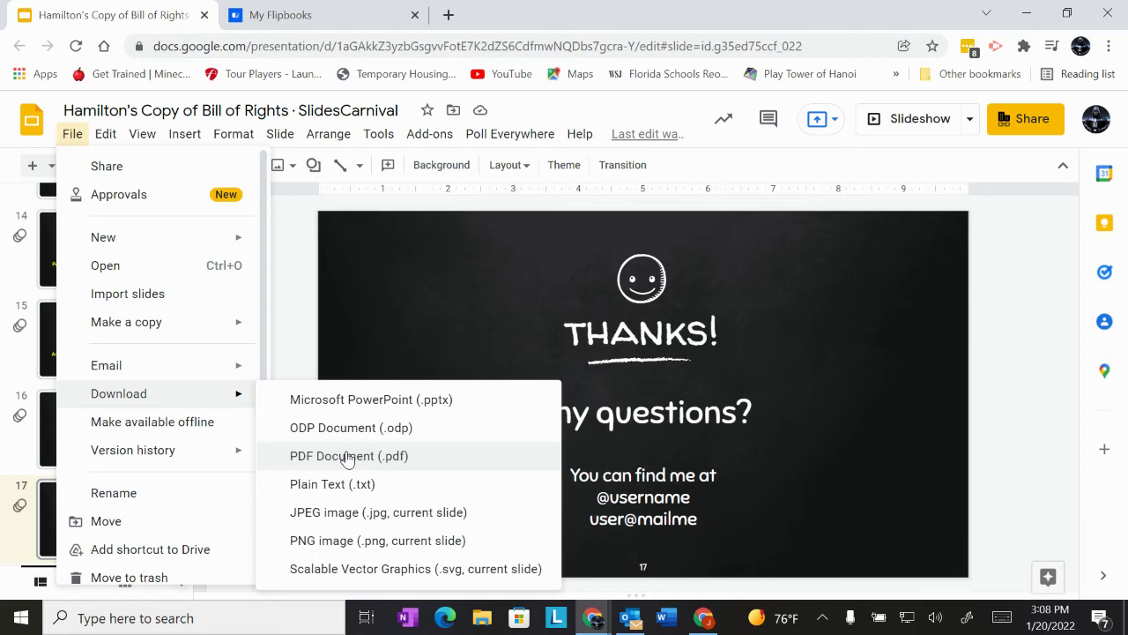
{"action": "mouse_move", "coordinate": [185, 134]}
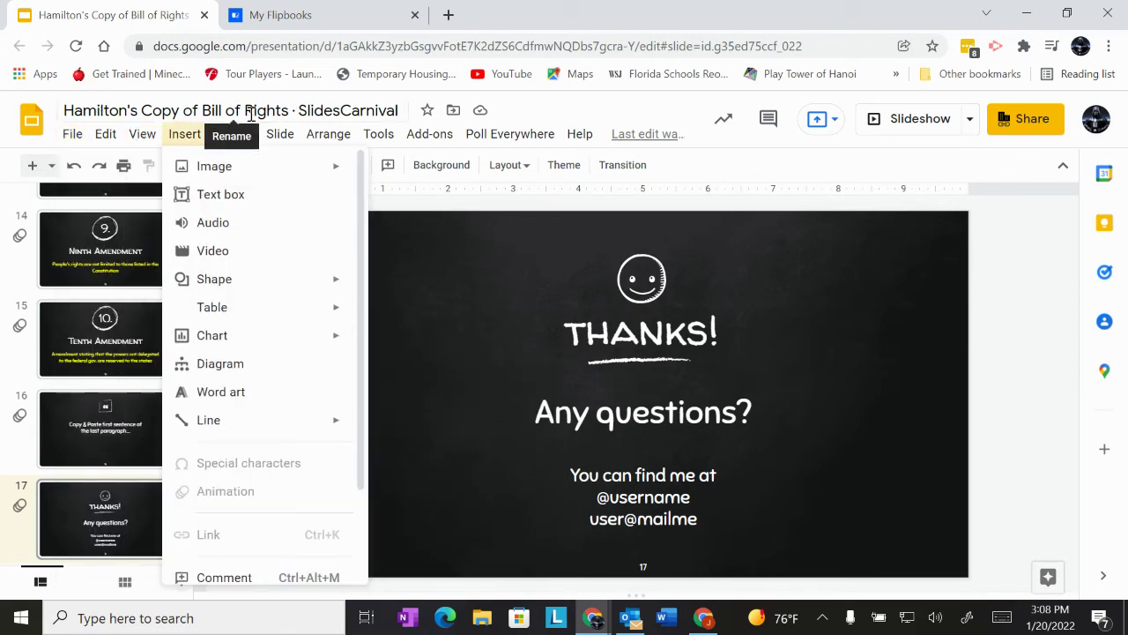
{"action": "mouse_move", "coordinate": [279, 134]}
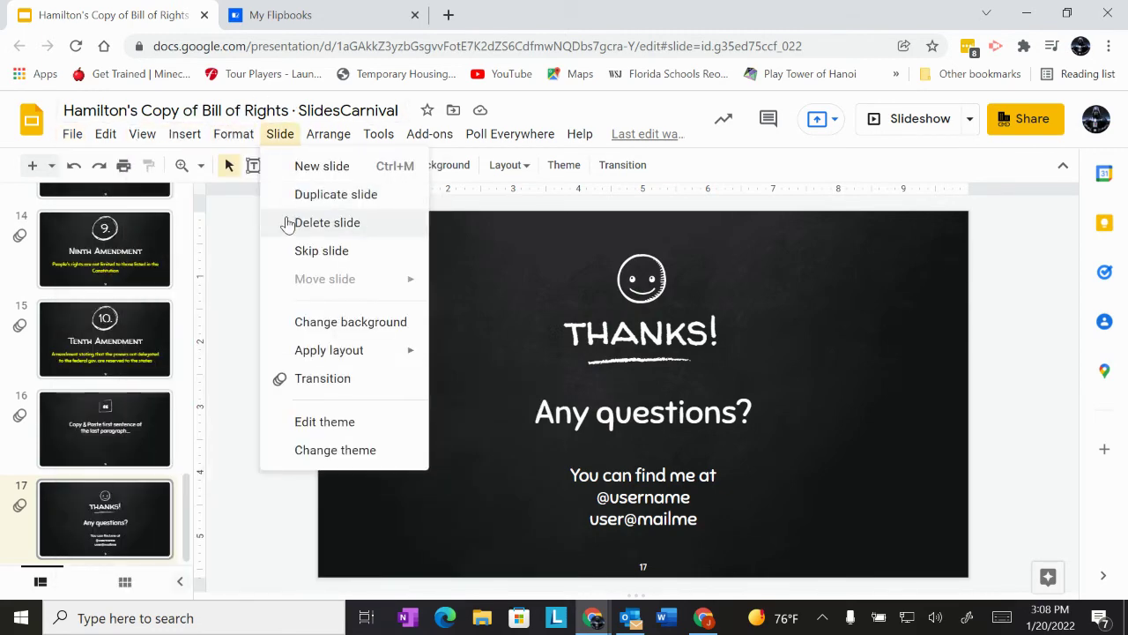
{"action": "key", "text": "Left"}
{"action": "key", "text": "Left"}
{"action": "key", "text": "Left"}
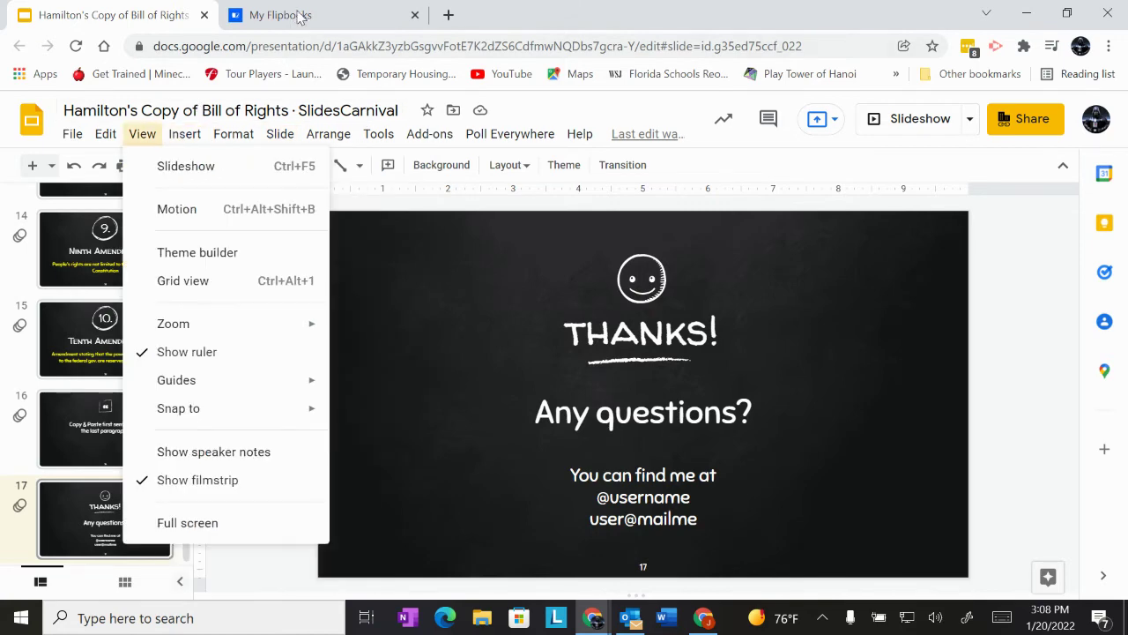
{"action": "left_click", "coordinate": [300, 18]}
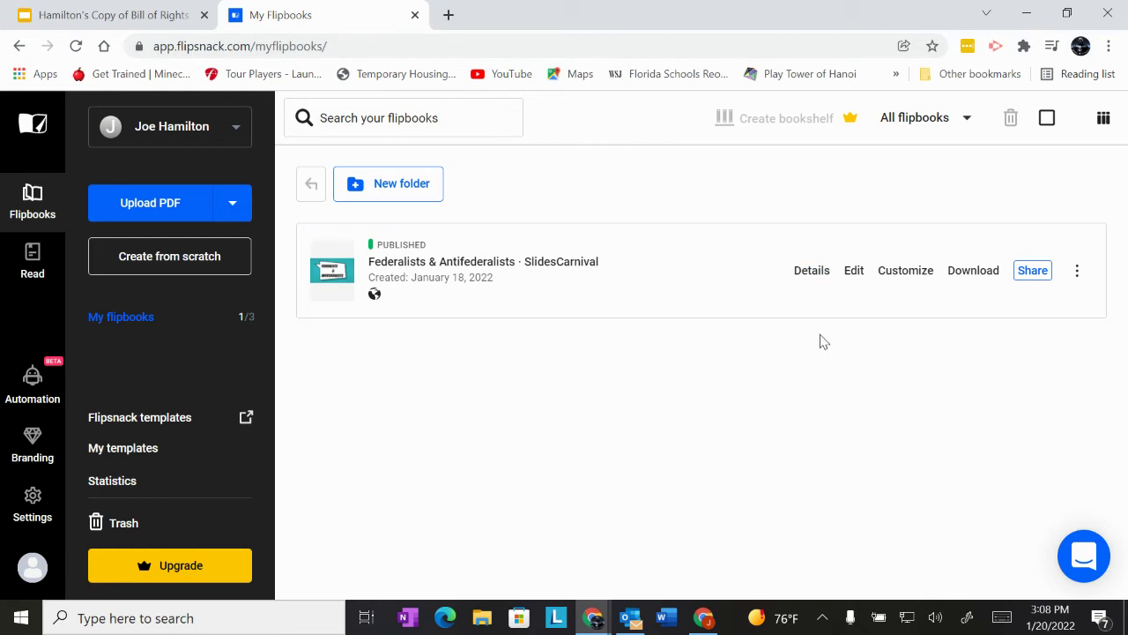
- Upload the Copy of Bill of Rights · SlidesCarnival.pdf from Downloads as a new flipbook
{"action": "left_click", "coordinate": [152, 204]}
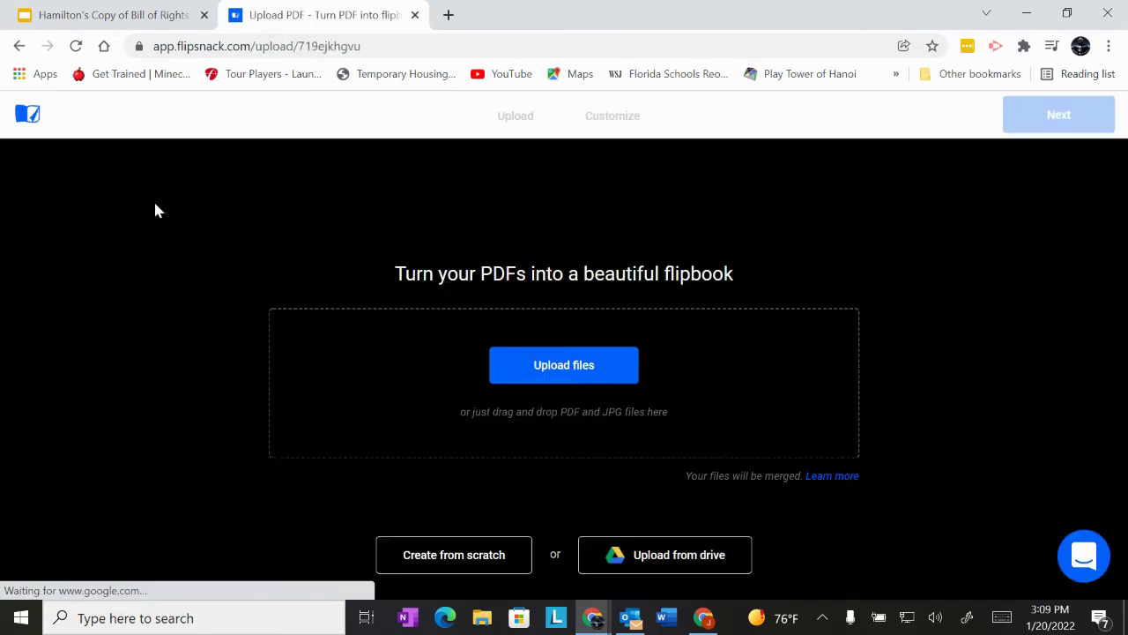
{"action": "left_click", "coordinate": [544, 365]}
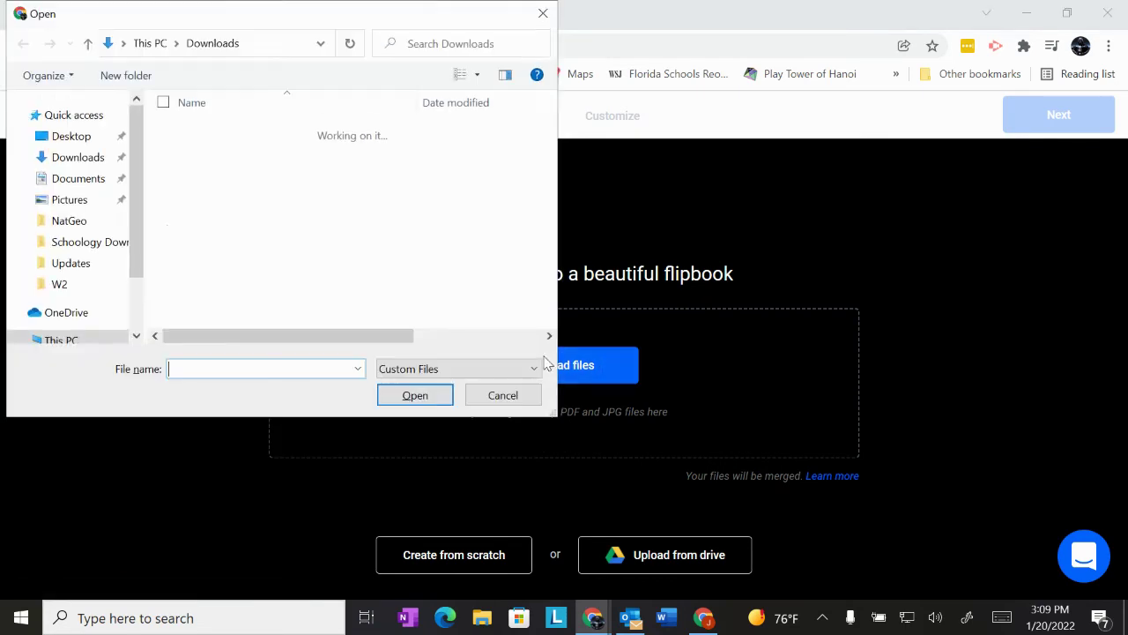
{"action": "left_click", "coordinate": [236, 171]}
{"action": "left_click", "coordinate": [430, 398]}
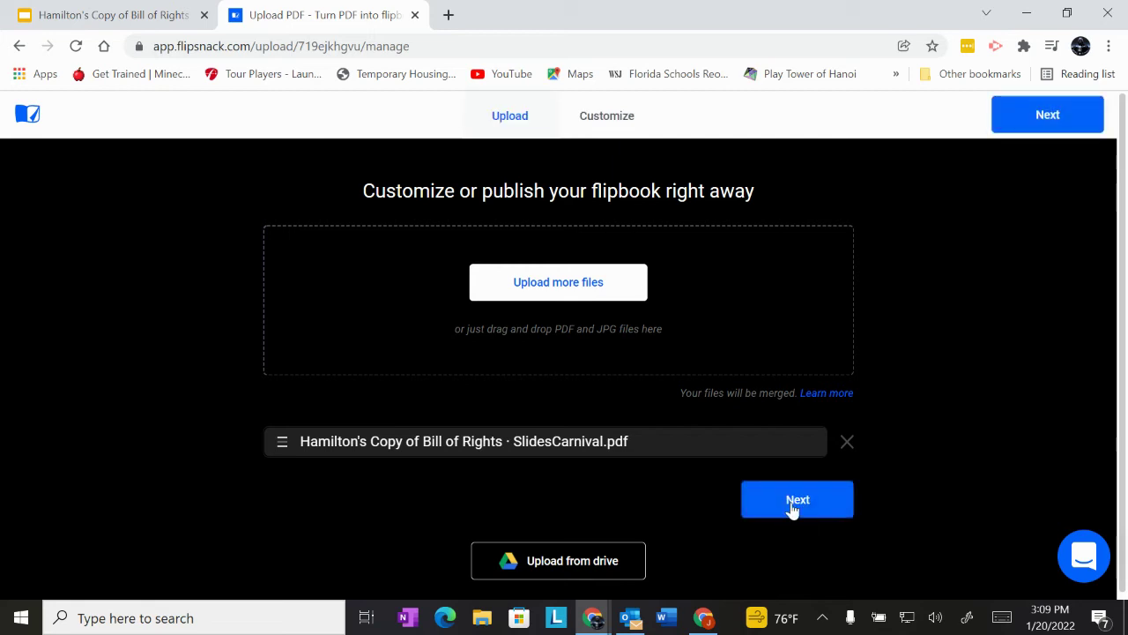
- Set the flipbook background to the yellow Default palette swatch and turn on Hard cover effect
{"action": "left_click", "coordinate": [798, 500]}
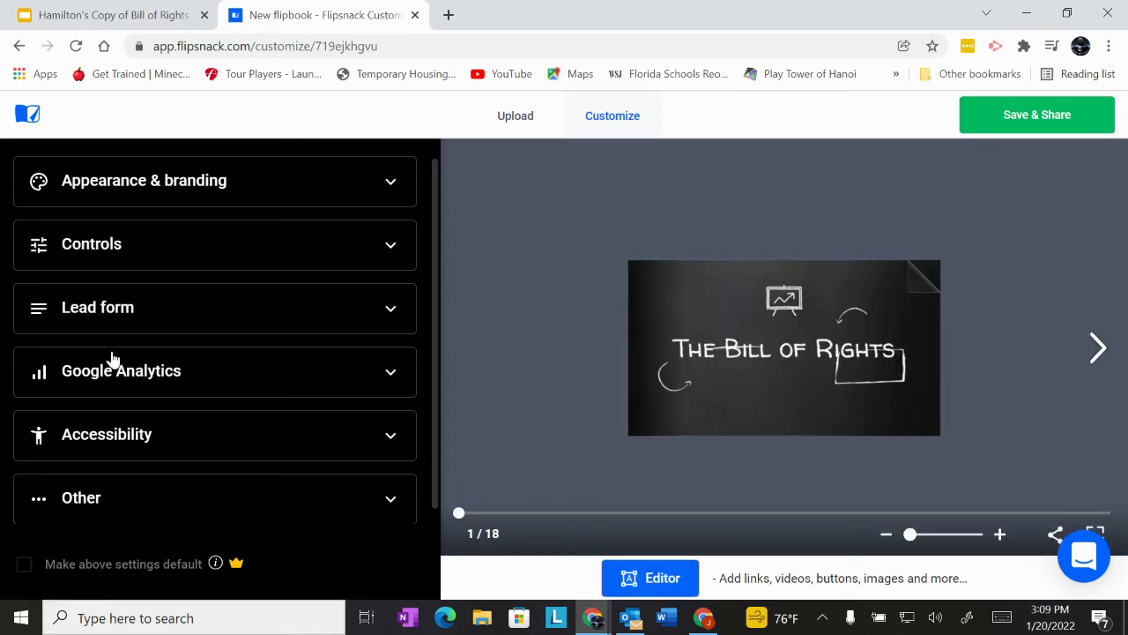
{"action": "left_click", "coordinate": [171, 196]}
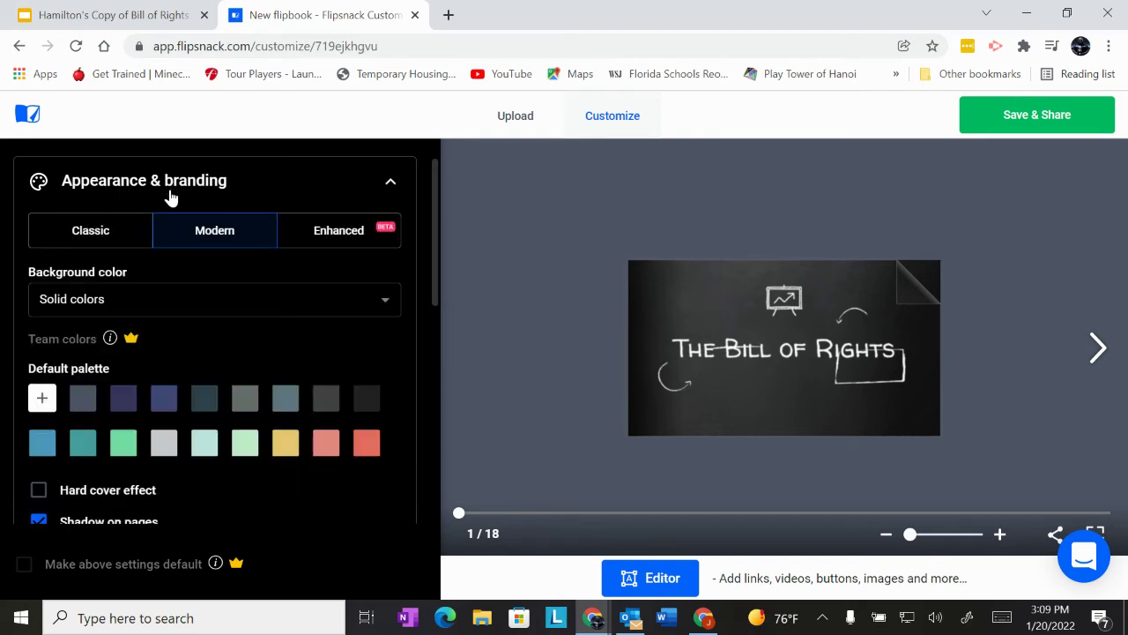
{"action": "left_click", "coordinate": [217, 186]}
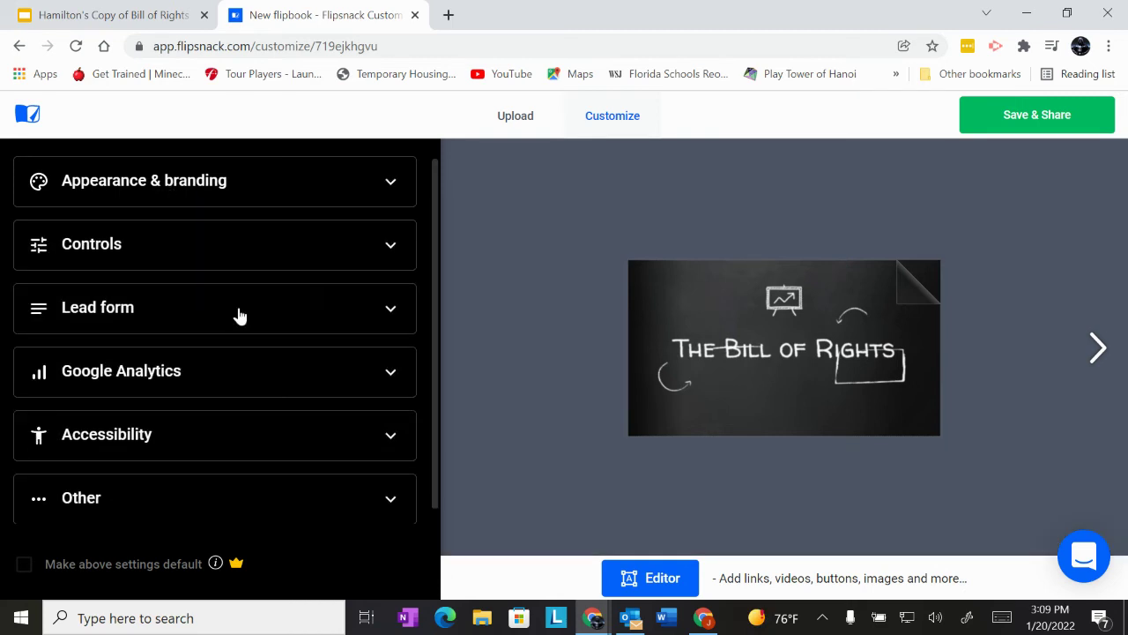
{"action": "left_click", "coordinate": [214, 189]}
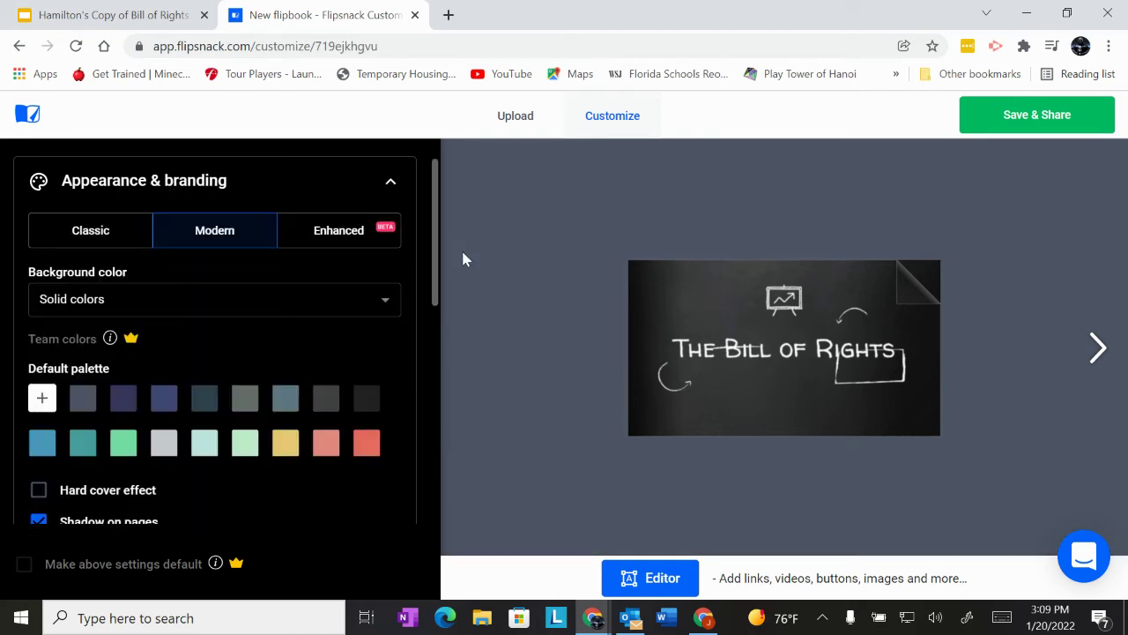
{"action": "left_click", "coordinate": [284, 448]}
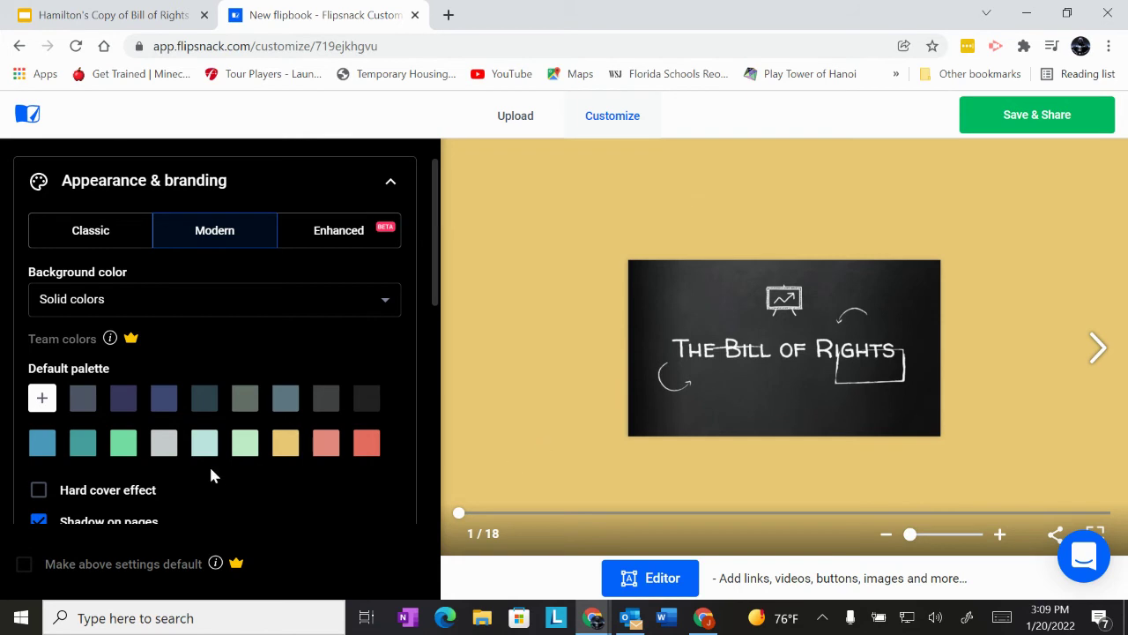
{"action": "scroll", "coordinate": [209, 467], "scroll_direction": "down", "scroll_amount": 1}
{"action": "left_click", "coordinate": [39, 402]}
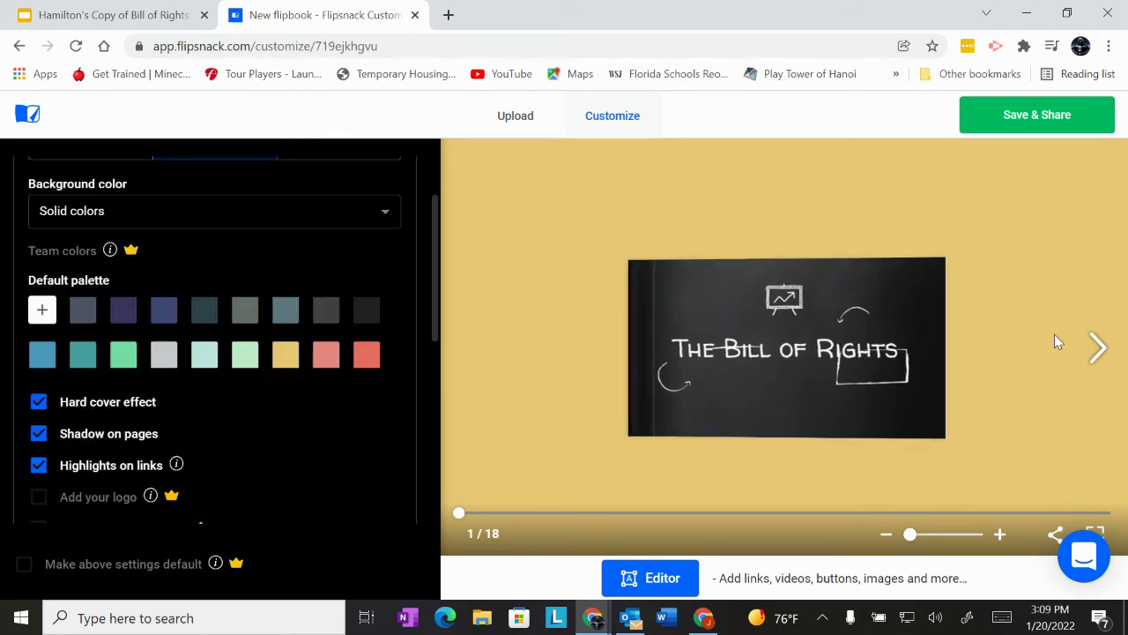
- Preview the pages through the Ninth and Tenth Amendments, then uncheck Hard cover effect
{"action": "left_click", "coordinate": [1097, 344]}
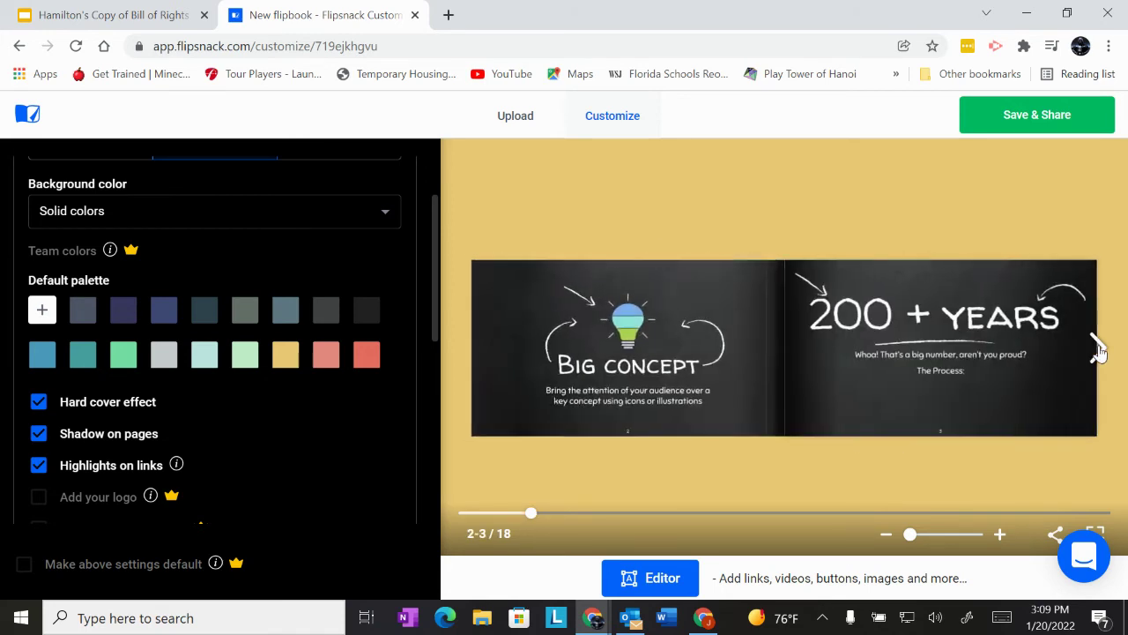
{"action": "left_click", "coordinate": [1097, 344]}
{"action": "left_click", "coordinate": [1097, 349]}
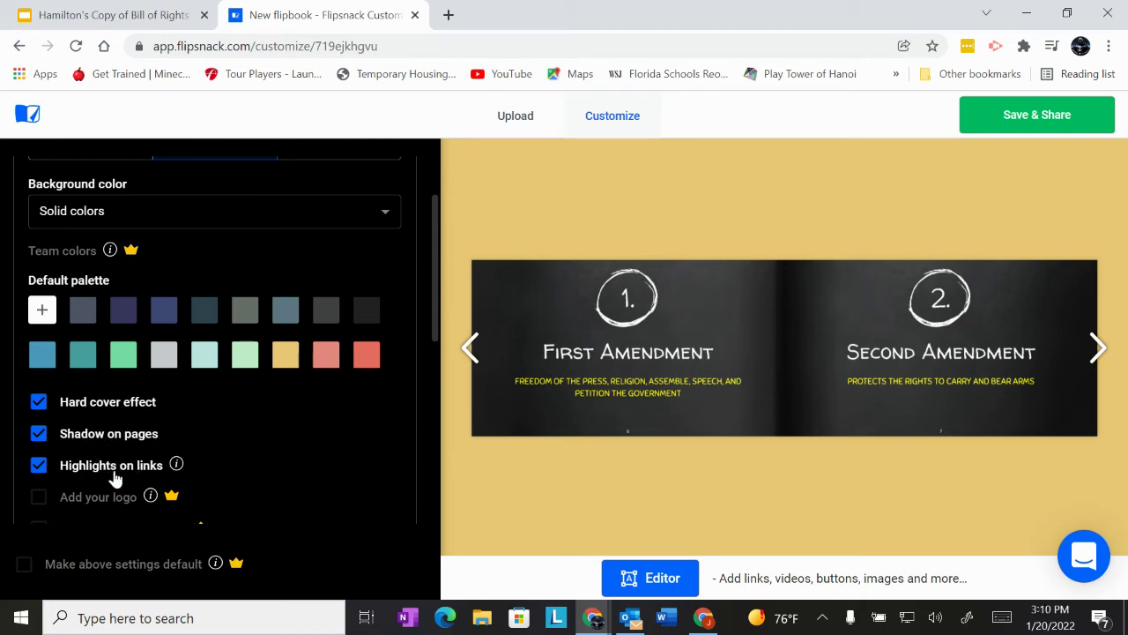
{"action": "mouse_move", "coordinate": [182, 463]}
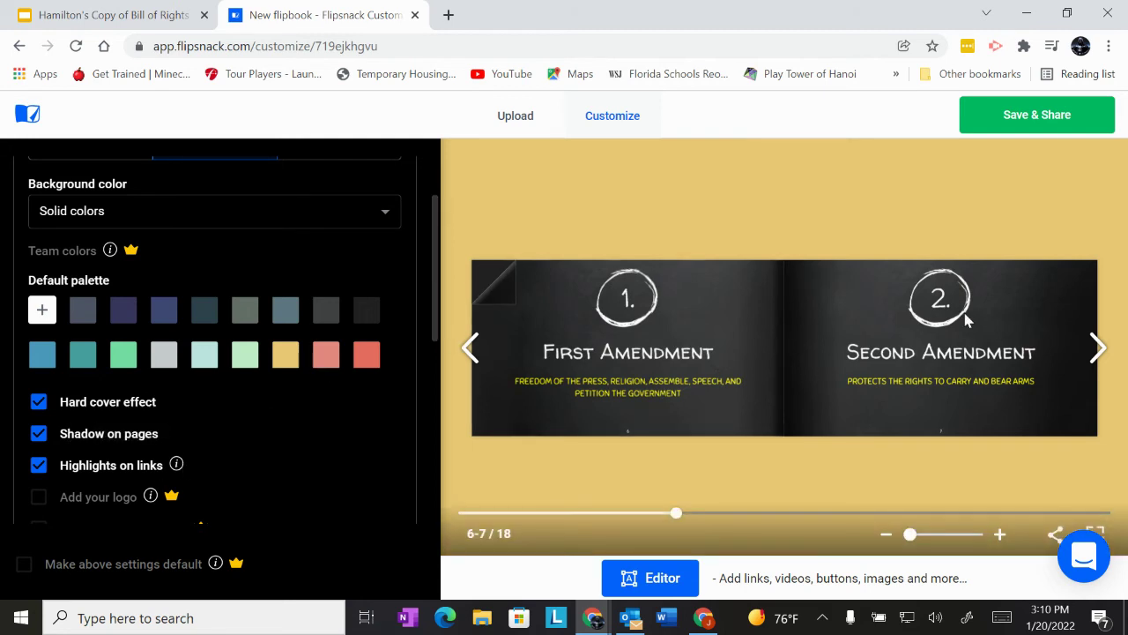
{"action": "left_click", "coordinate": [1099, 350]}
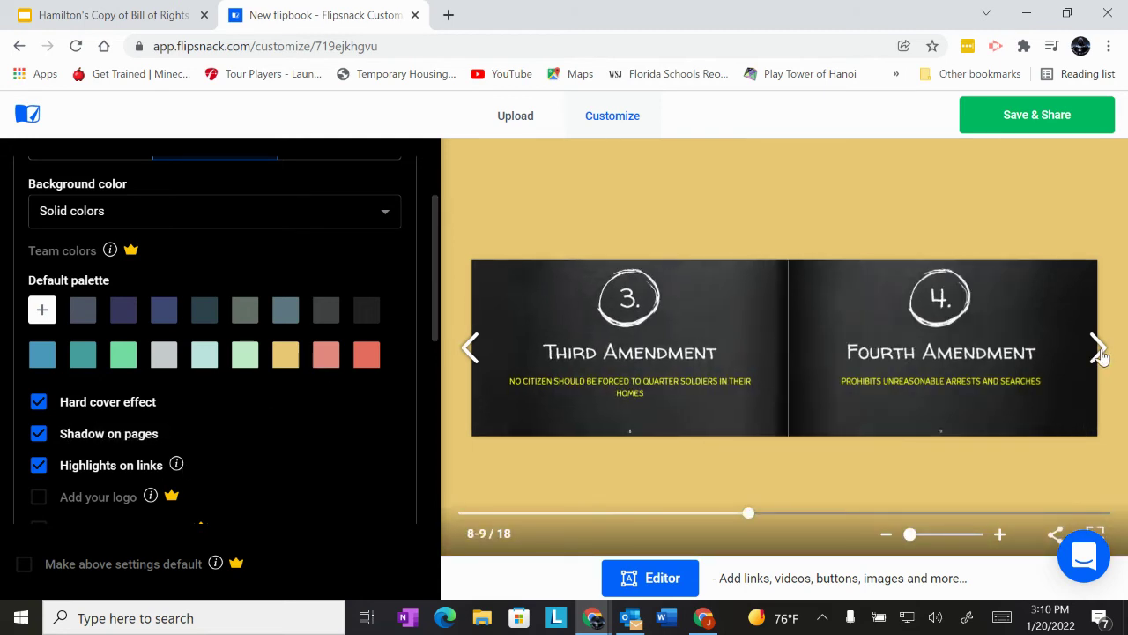
{"action": "left_click", "coordinate": [1099, 350]}
{"action": "left_click", "coordinate": [1099, 350]}
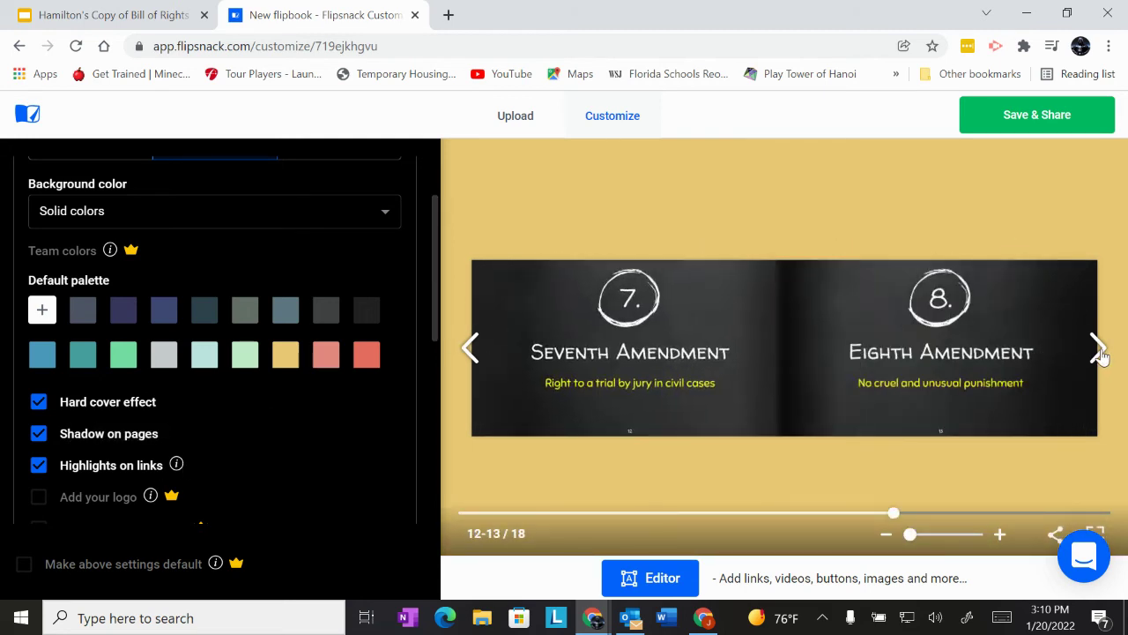
{"action": "left_click", "coordinate": [1099, 350]}
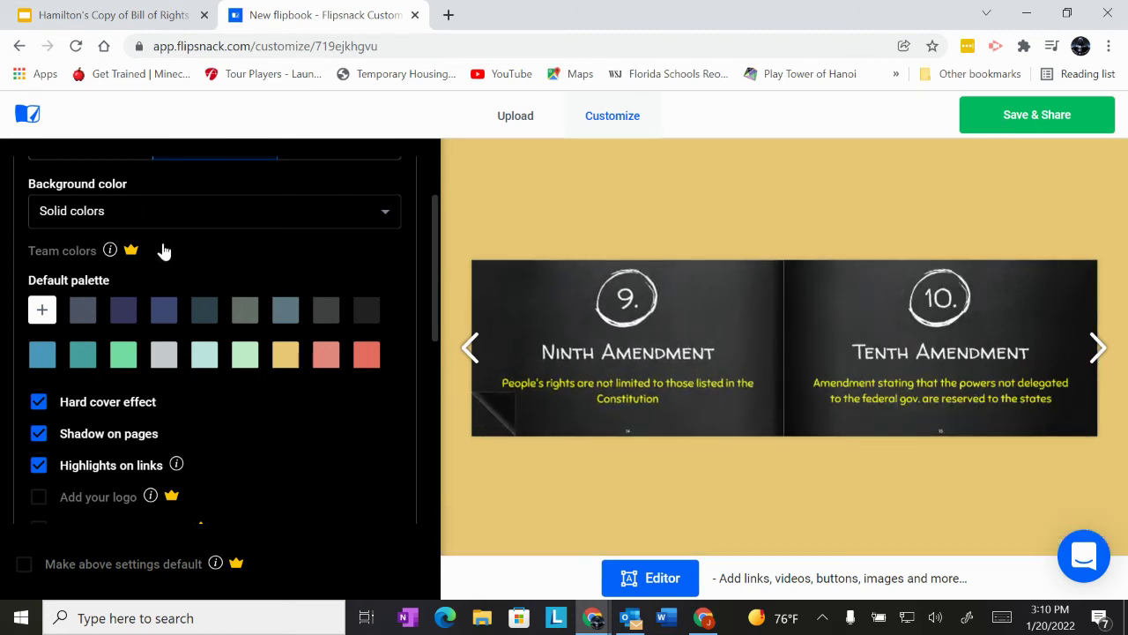
{"action": "left_click", "coordinate": [39, 404]}
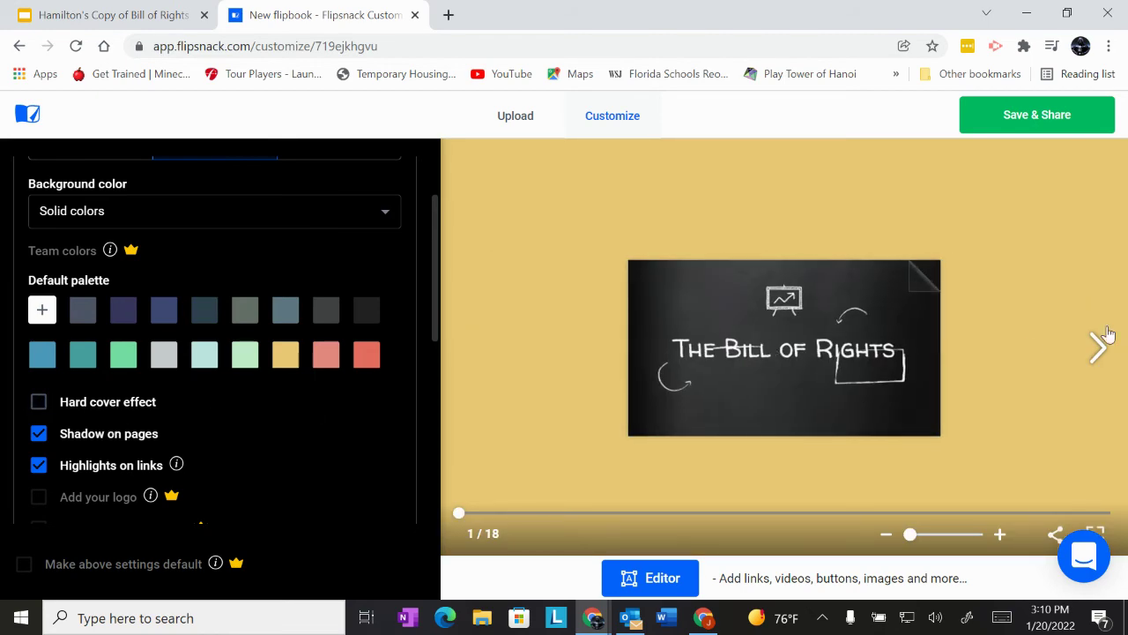
- Publish the Bill of Rights flipbook with Public visibility and copy its share link
{"action": "left_click", "coordinate": [1020, 113]}
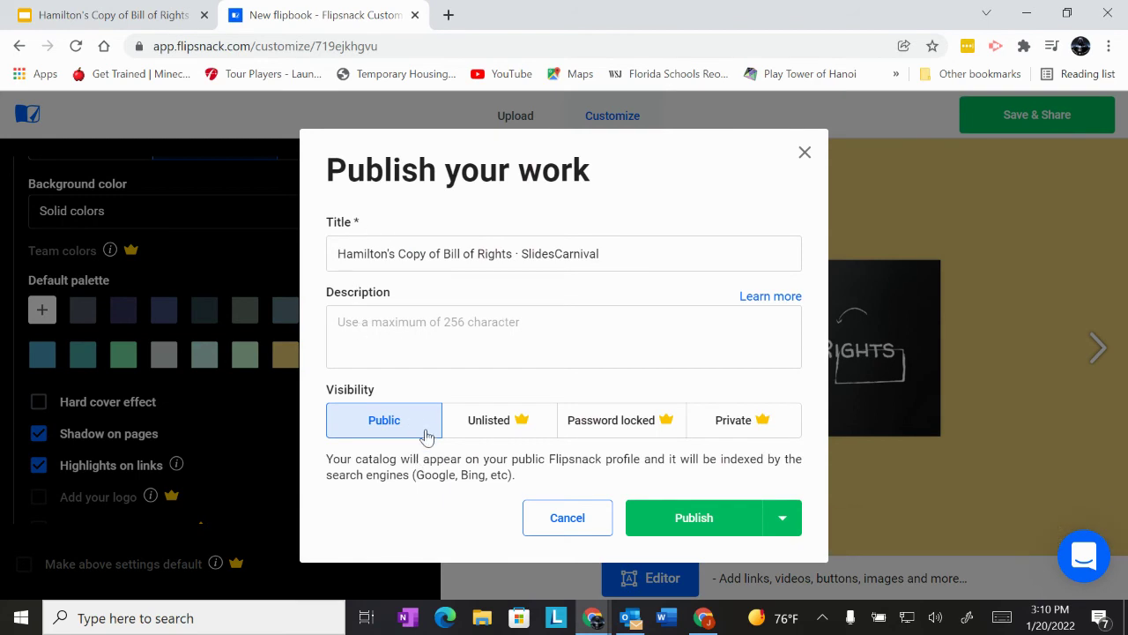
{"action": "left_click", "coordinate": [695, 521]}
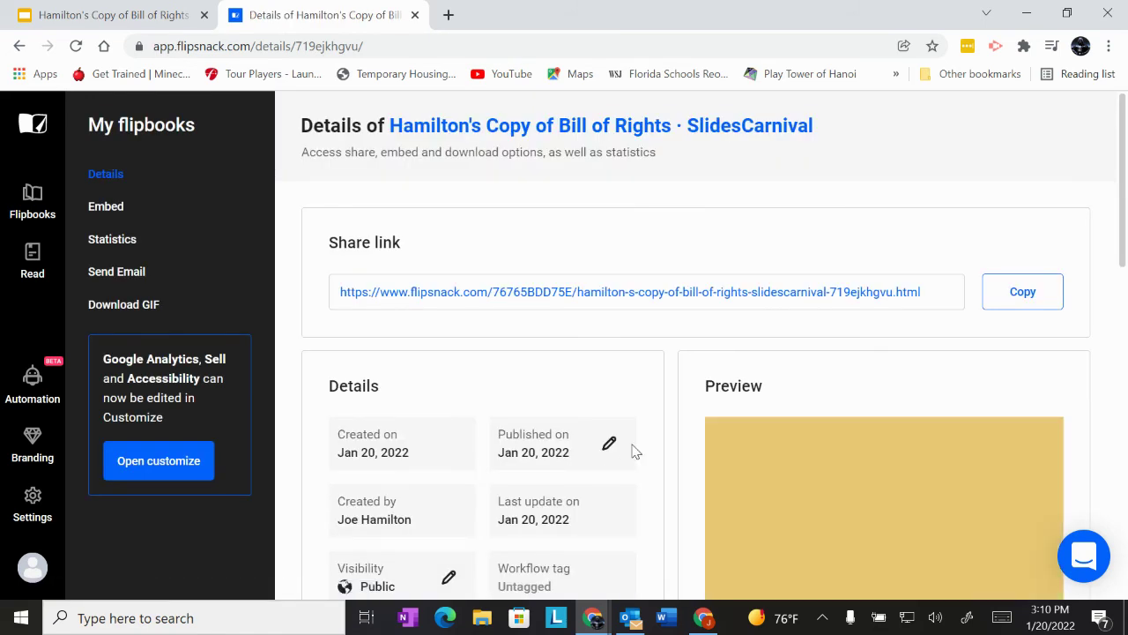
{"action": "scroll", "coordinate": [808, 449], "scroll_direction": "down", "scroll_amount": 3}
{"action": "scroll", "coordinate": [809, 449], "scroll_direction": "up", "scroll_amount": 3}
{"action": "left_click", "coordinate": [1024, 298]}
{"action": "left_click", "coordinate": [1026, 294]}
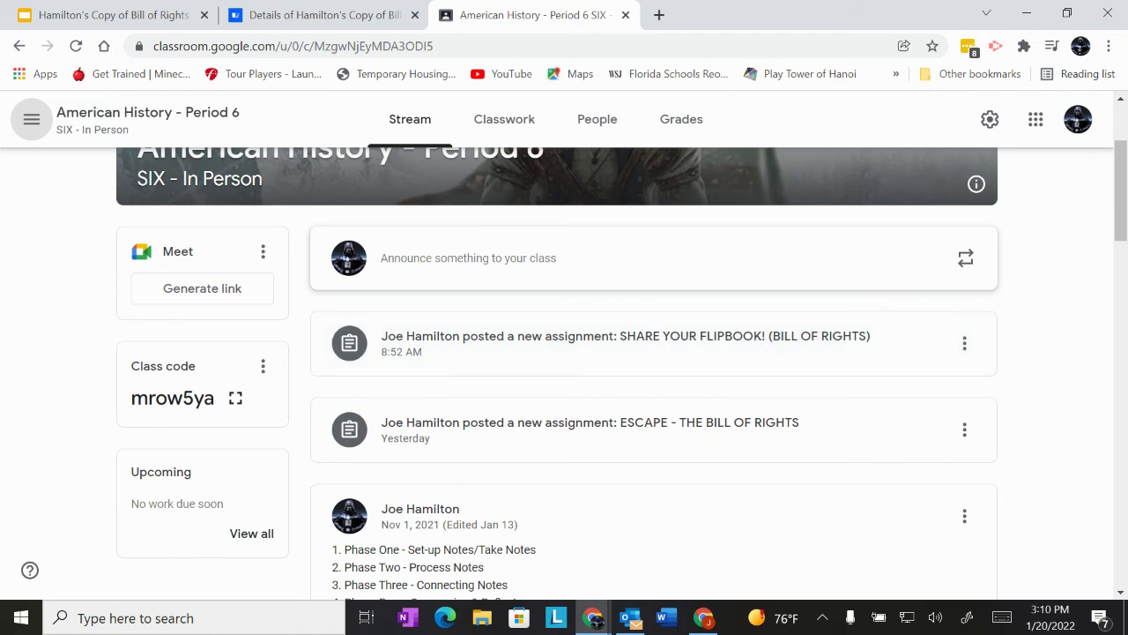
- Switch to the Chrome window showing the Share - Flipsnack Flipbook Google Form
{"action": "key", "text": "alt+Tab"}
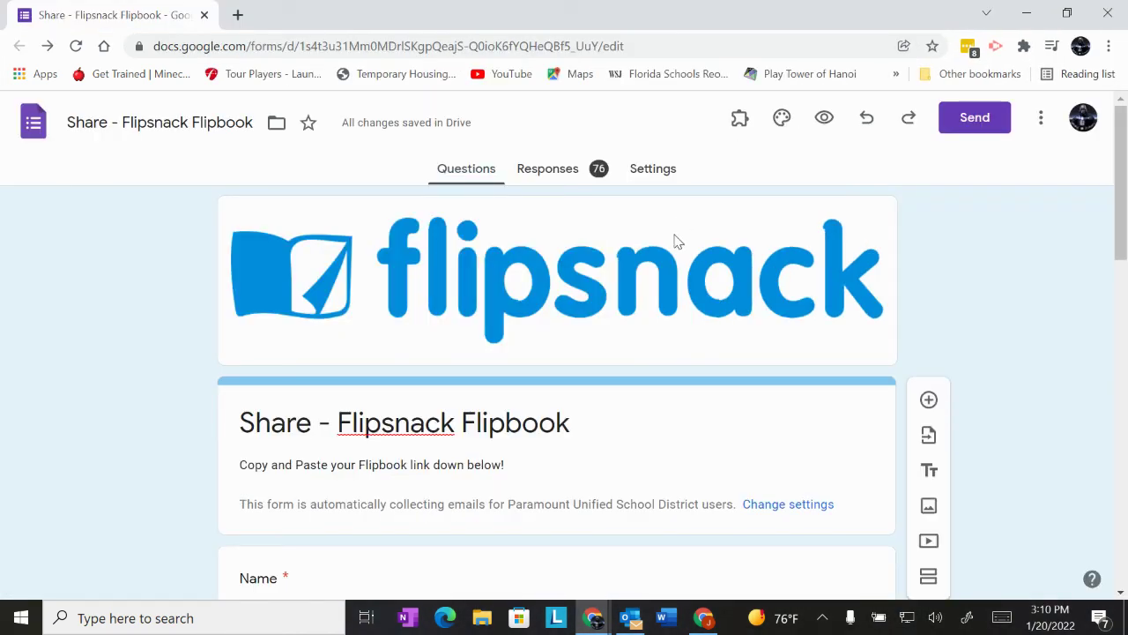
- Scroll down to the paste-your-flipbook-link and Name questions, then back to the top
{"action": "scroll", "coordinate": [388, 334], "scroll_direction": "down", "scroll_amount": 5}
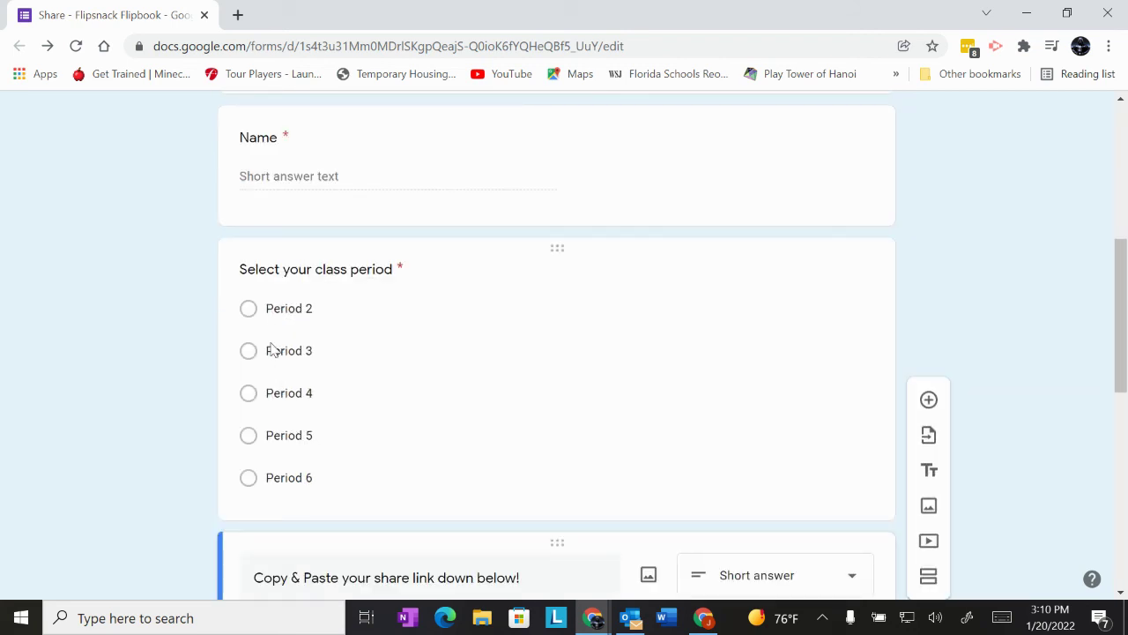
{"action": "scroll", "coordinate": [272, 474], "scroll_direction": "down", "scroll_amount": 2}
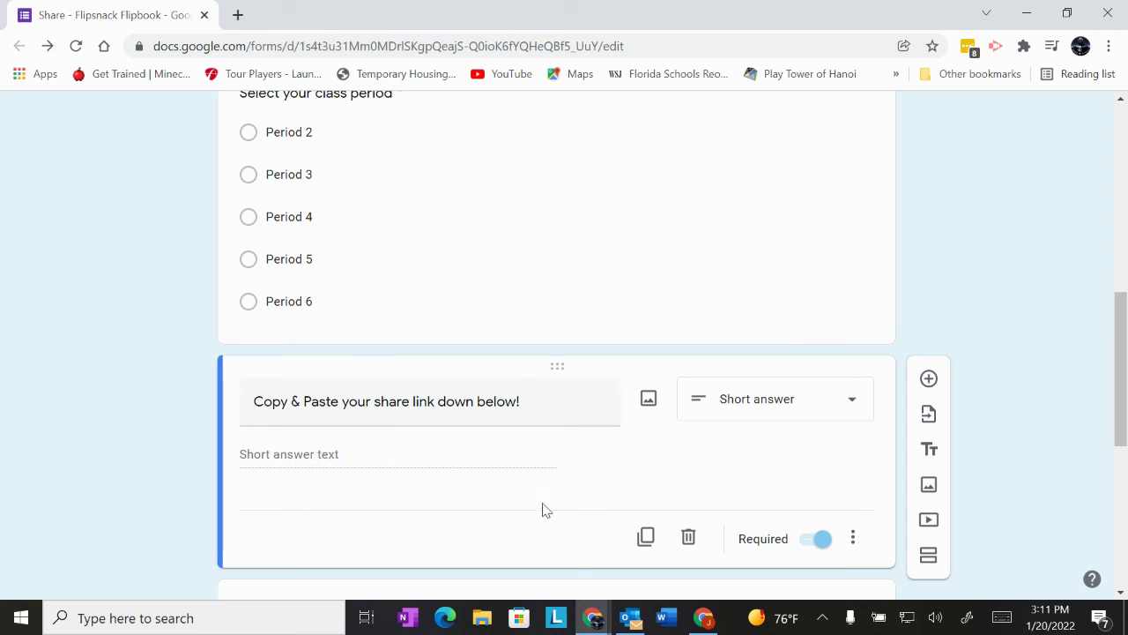
{"action": "scroll", "coordinate": [559, 511], "scroll_direction": "up", "scroll_amount": 10}
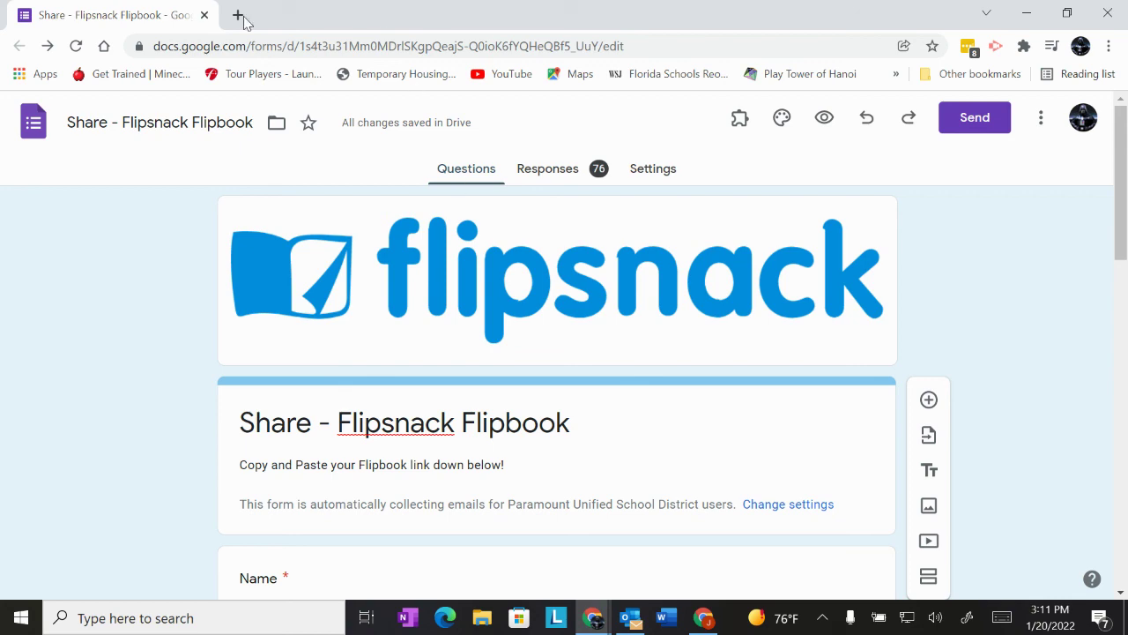
{"action": "left_click", "coordinate": [1026, 14]}
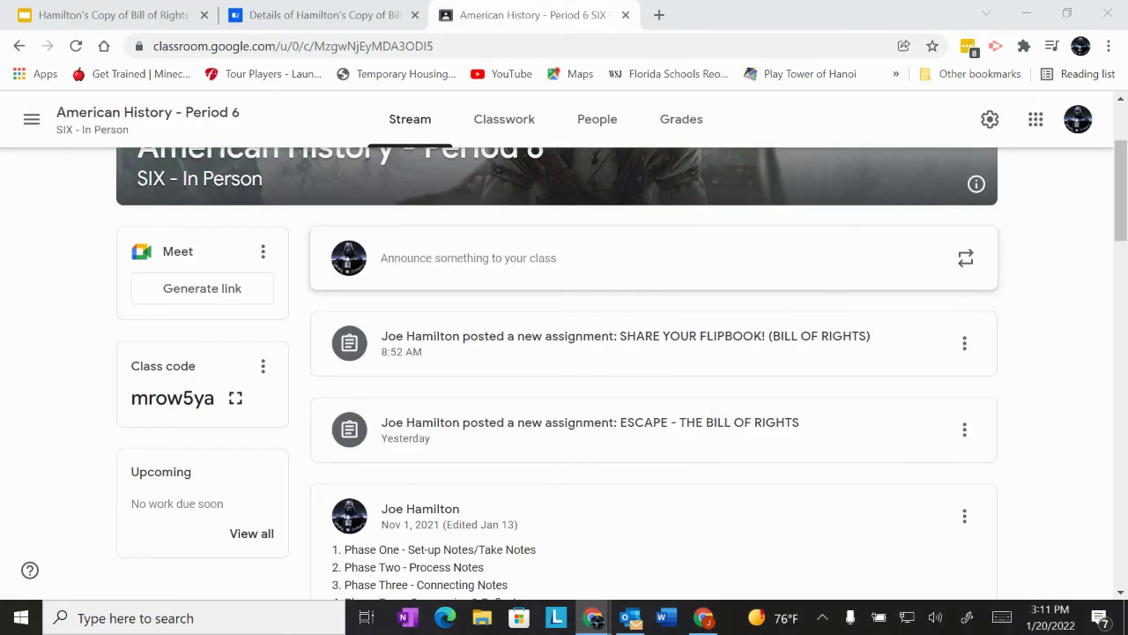